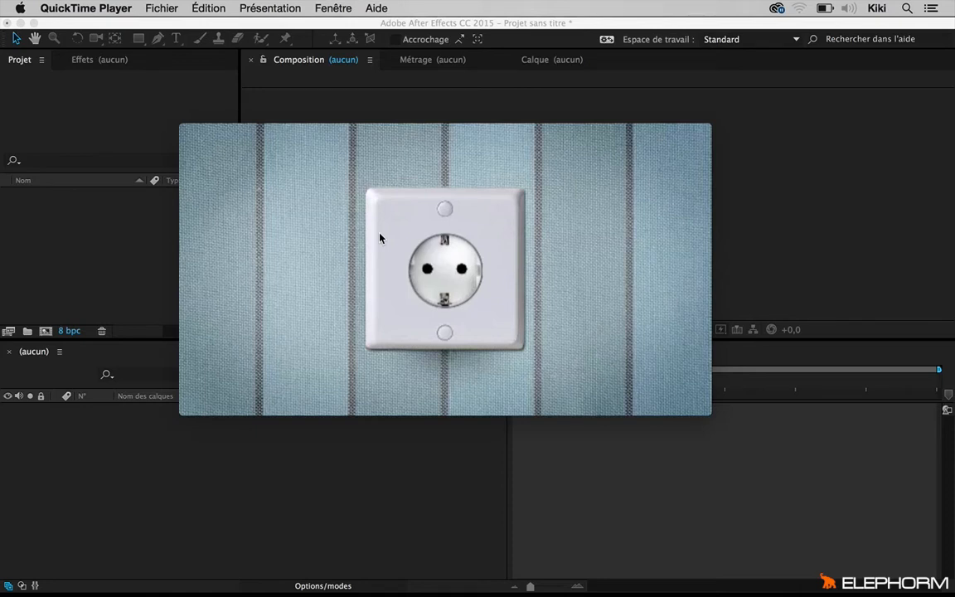
# - Play the PRISE (converti).mov reference clip to review the melting socket animation, and pause it near the one-second mark
pyautogui.moveTo(378, 249)
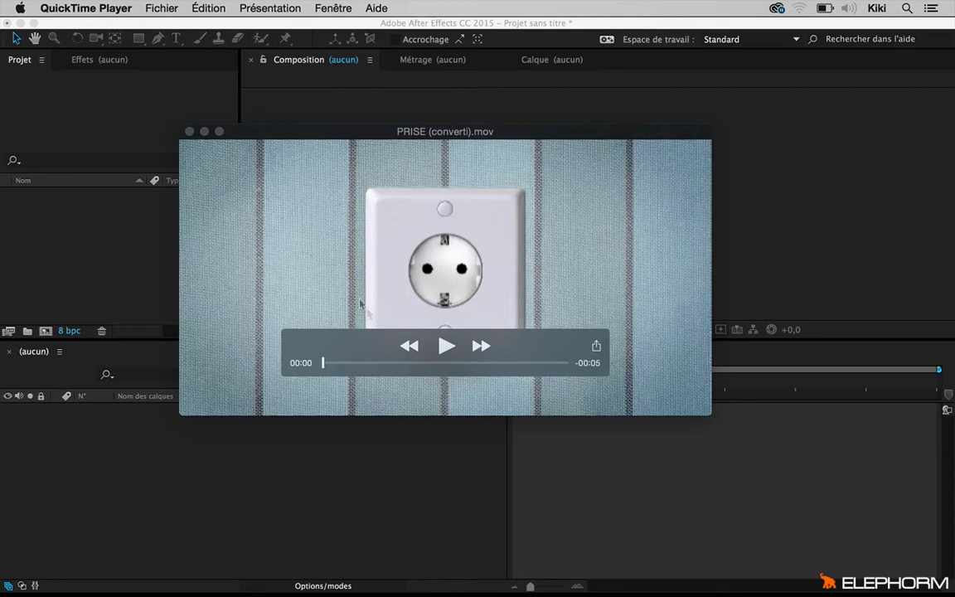
pyautogui.click(350, 367)
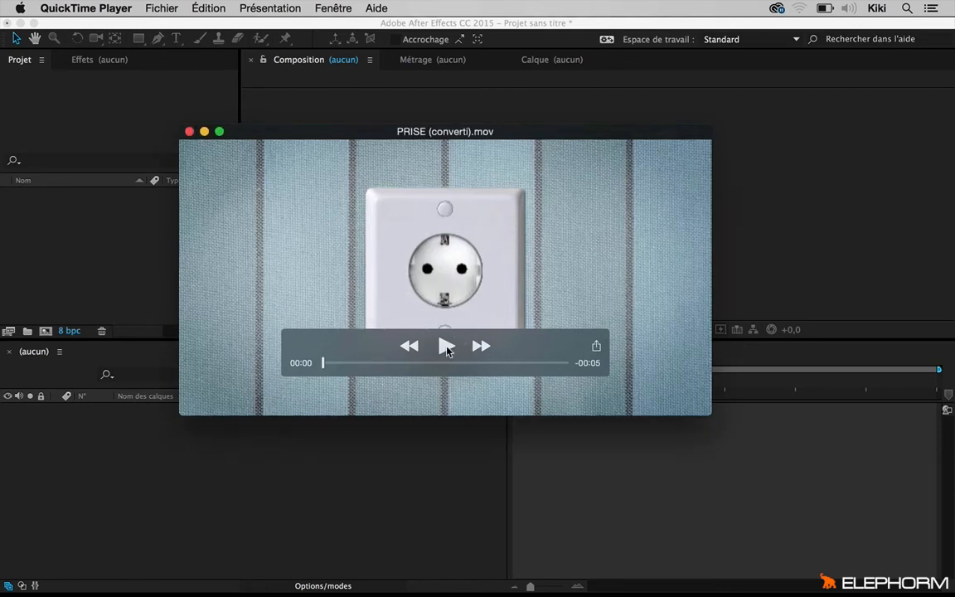
pyautogui.moveTo(498, 350); pyautogui.dragTo(595, 382)
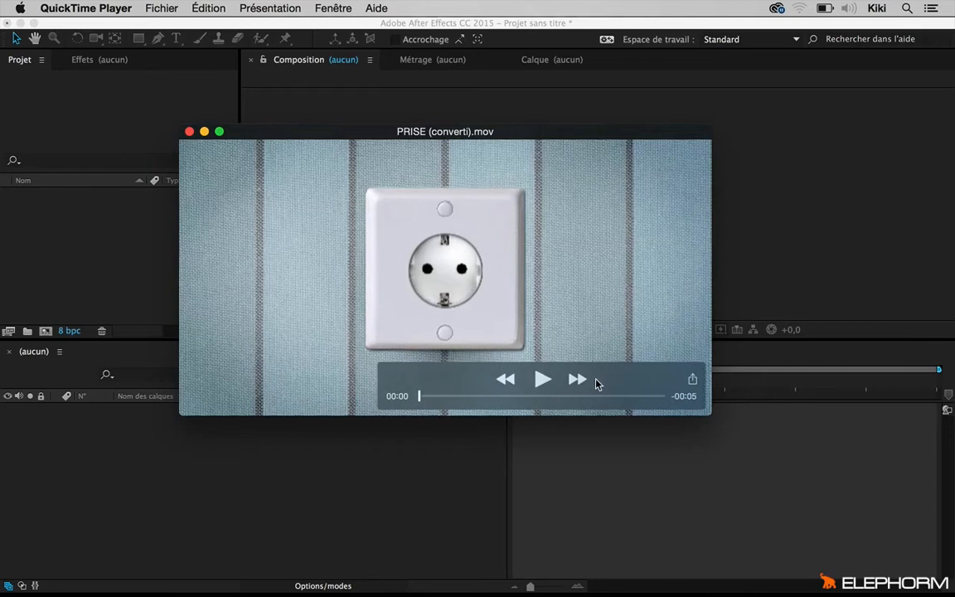
pyautogui.click(541, 380)
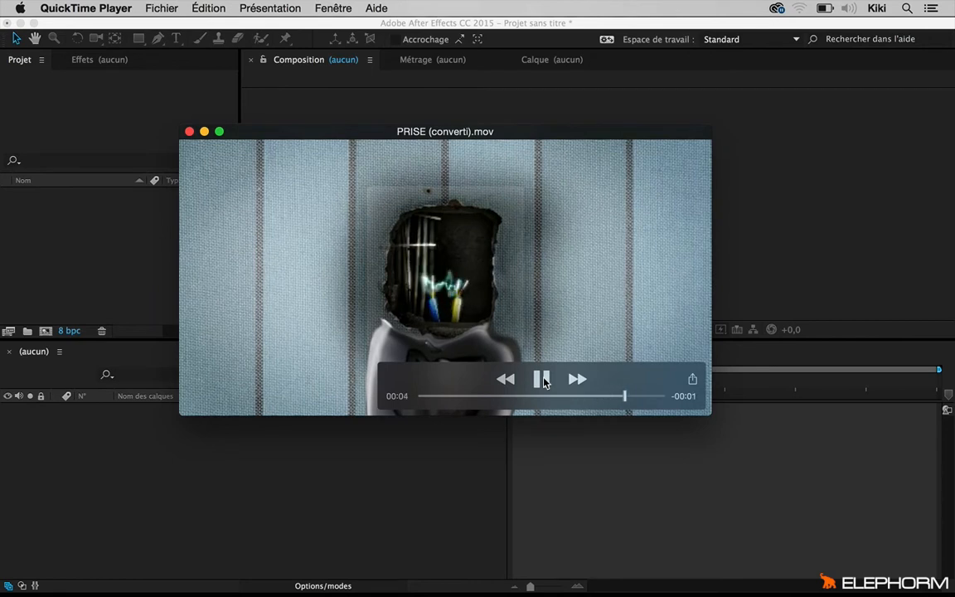
pyautogui.click(541, 380)
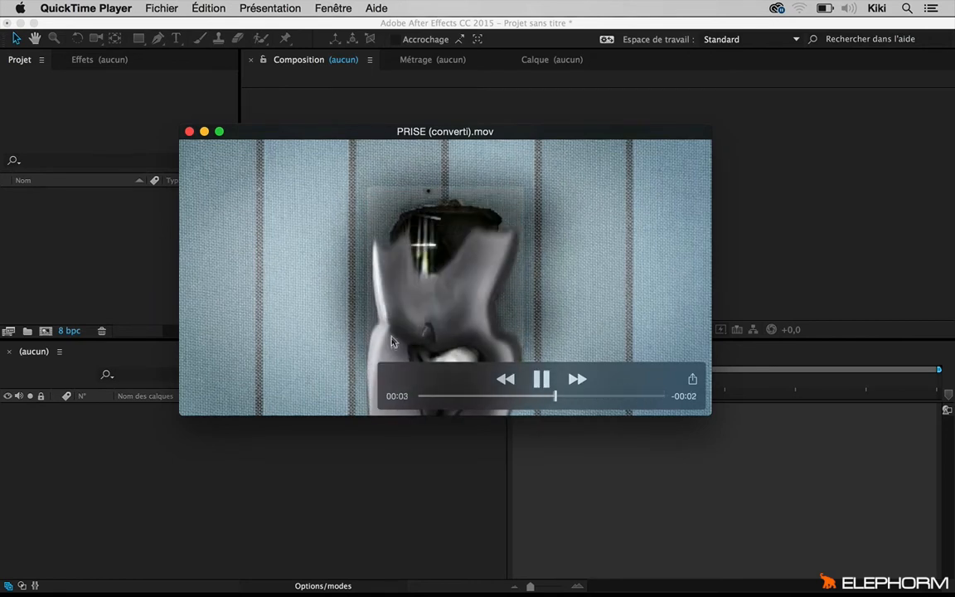
pyautogui.click(541, 380)
pyautogui.click(541, 380)
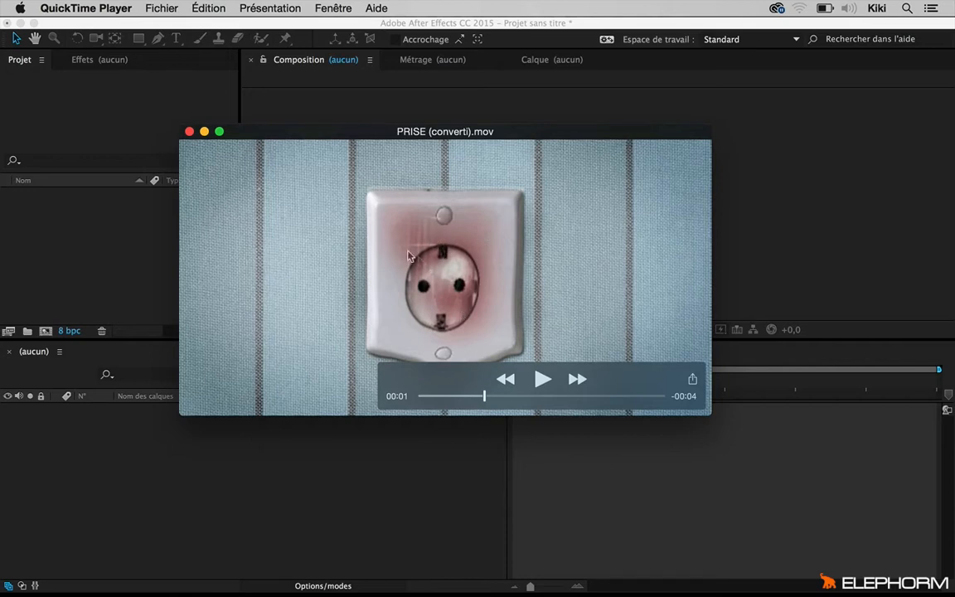
# - Scrub the reference clip to the wires in the wall hole and back to the melted socket
pyautogui.moveTo(485, 398); pyautogui.dragTo(578, 398)
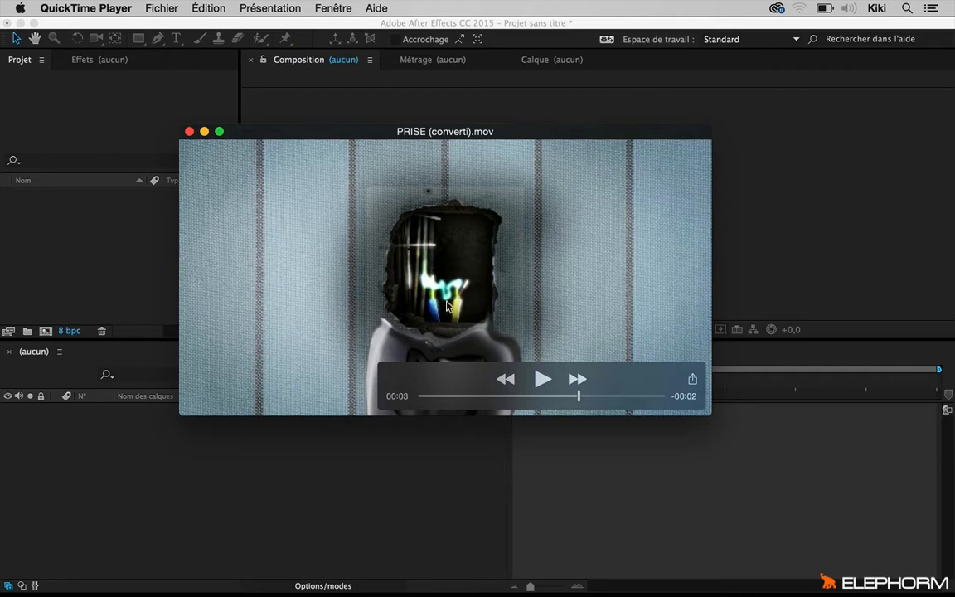
pyautogui.moveTo(579, 397); pyautogui.dragTo(543, 399)
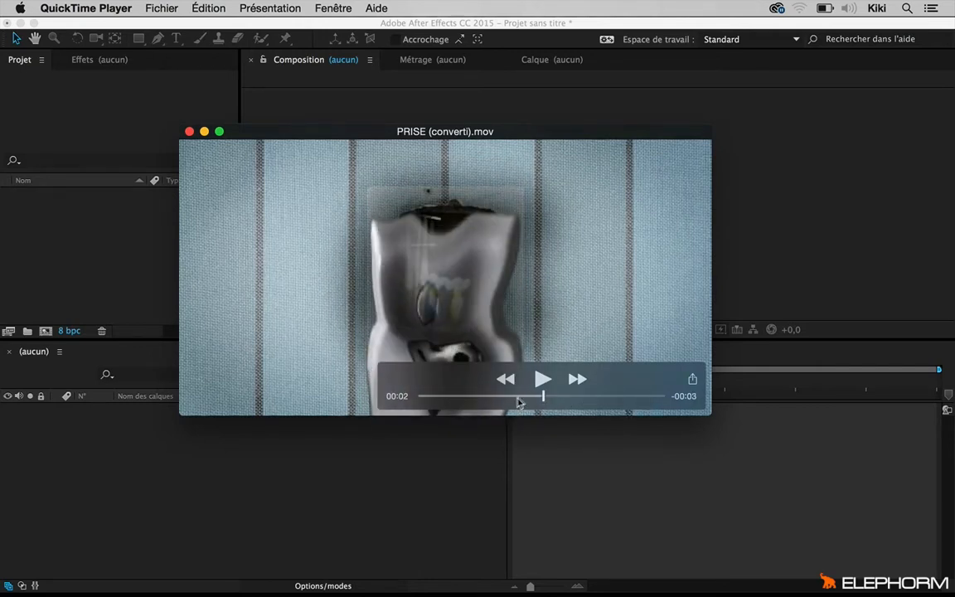
pyautogui.moveTo(411, 132); pyautogui.dragTo(455, 167)
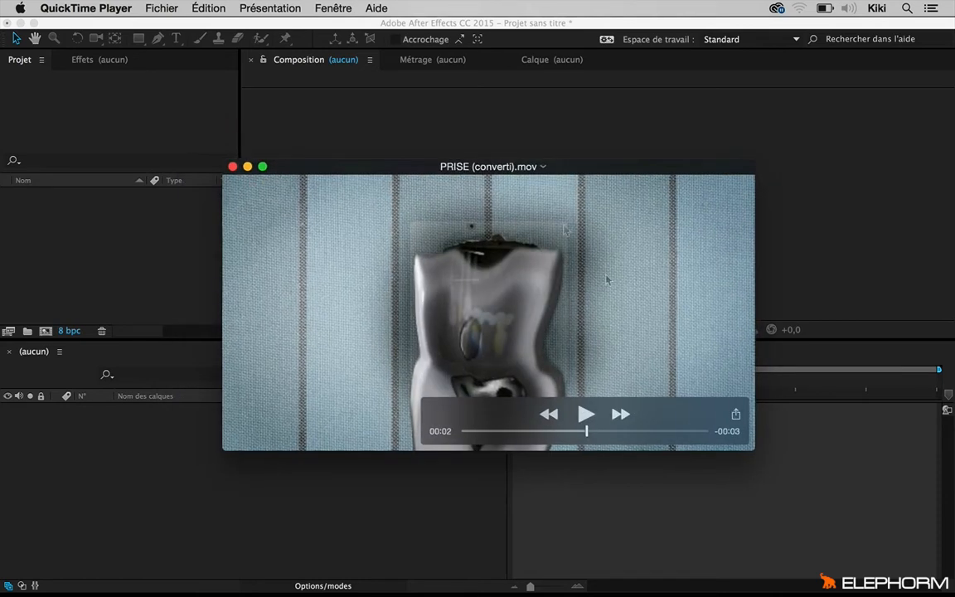
# - Switch to After Effects and import PRISEetMUR.psd as Composition – Conserver les tailles de calque, with editable layer styles
pyautogui.click(123, 262)
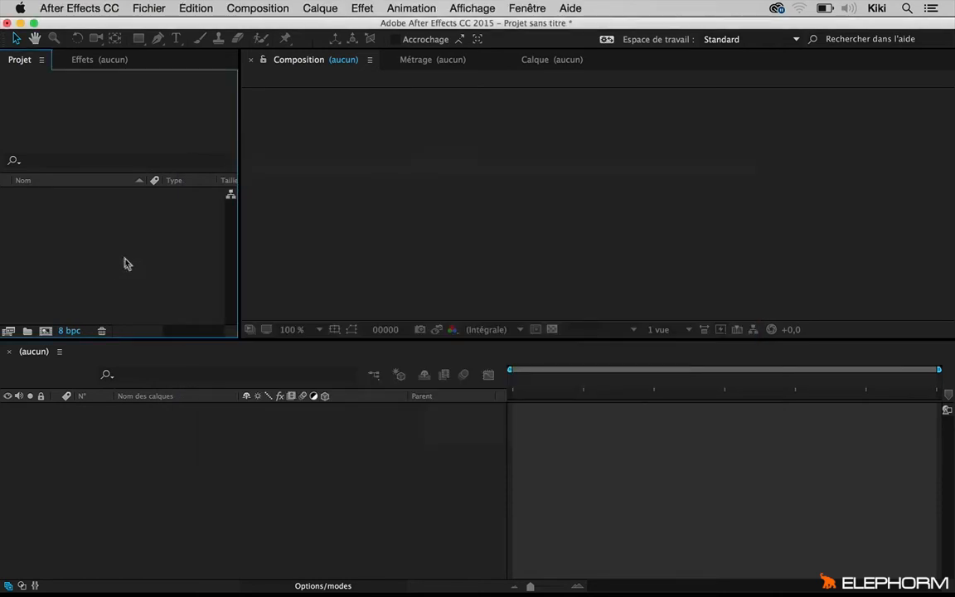
pyautogui.doubleClick(120, 262)
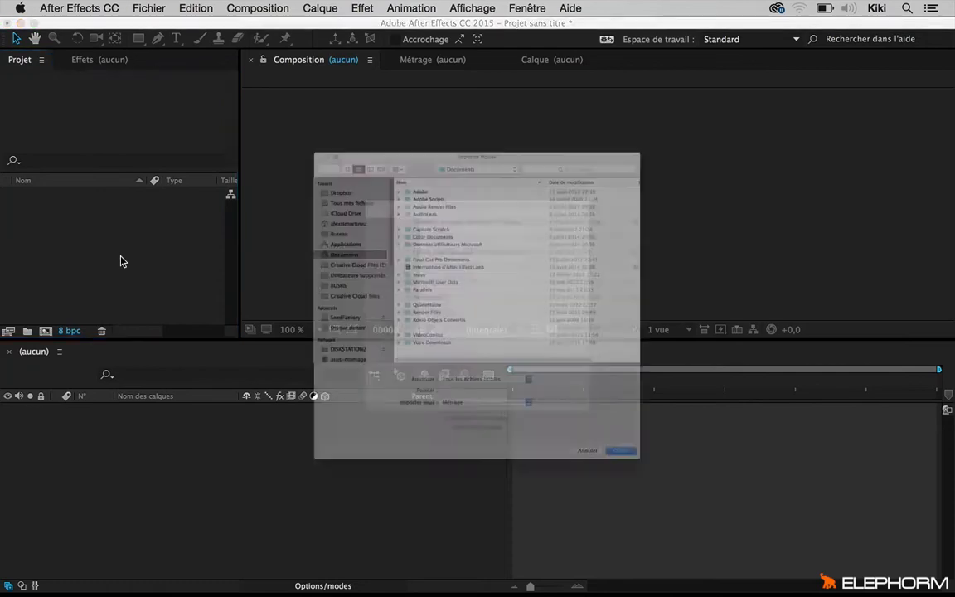
pyautogui.click(341, 92)
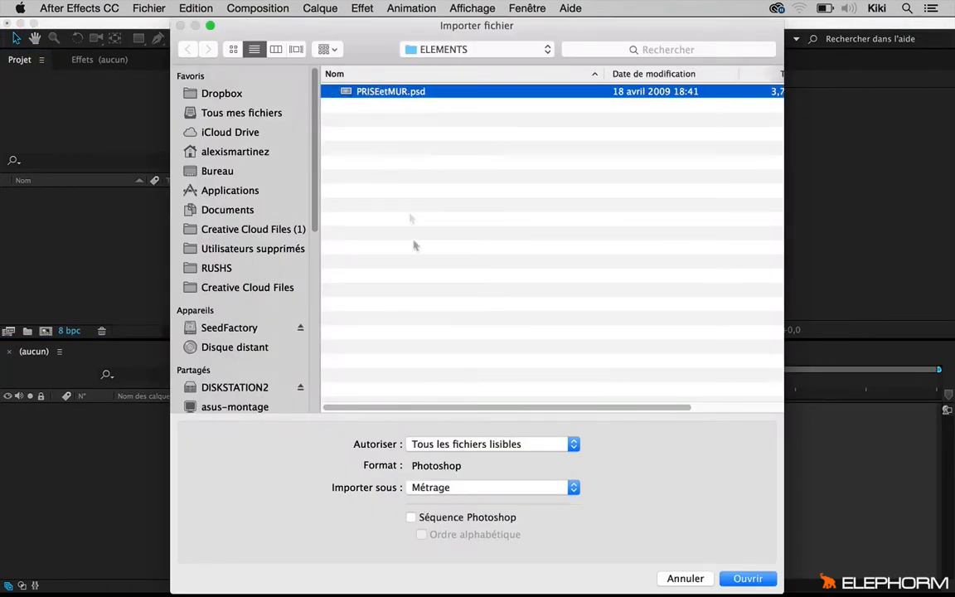
pyautogui.click(761, 582)
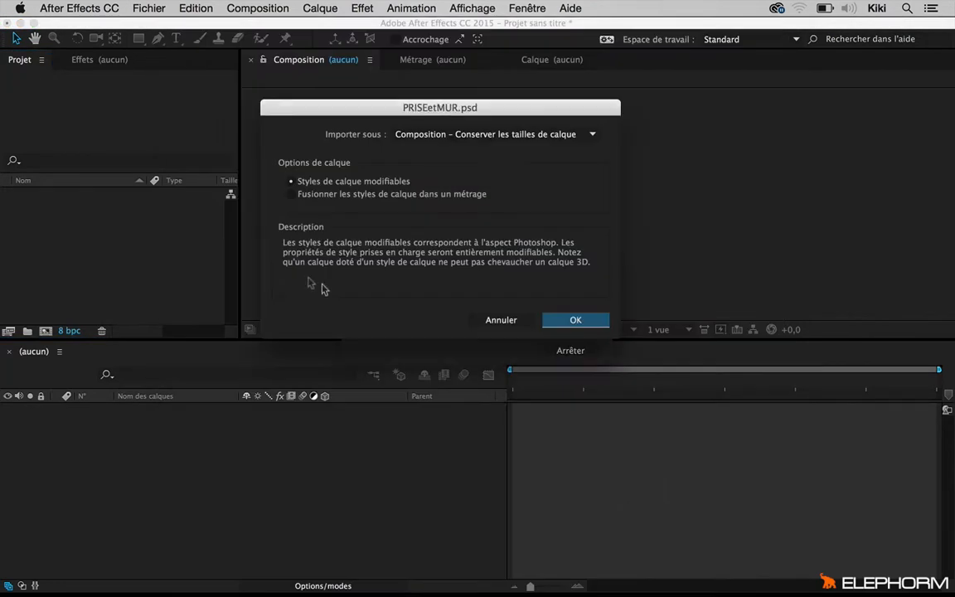
pyautogui.click(398, 133)
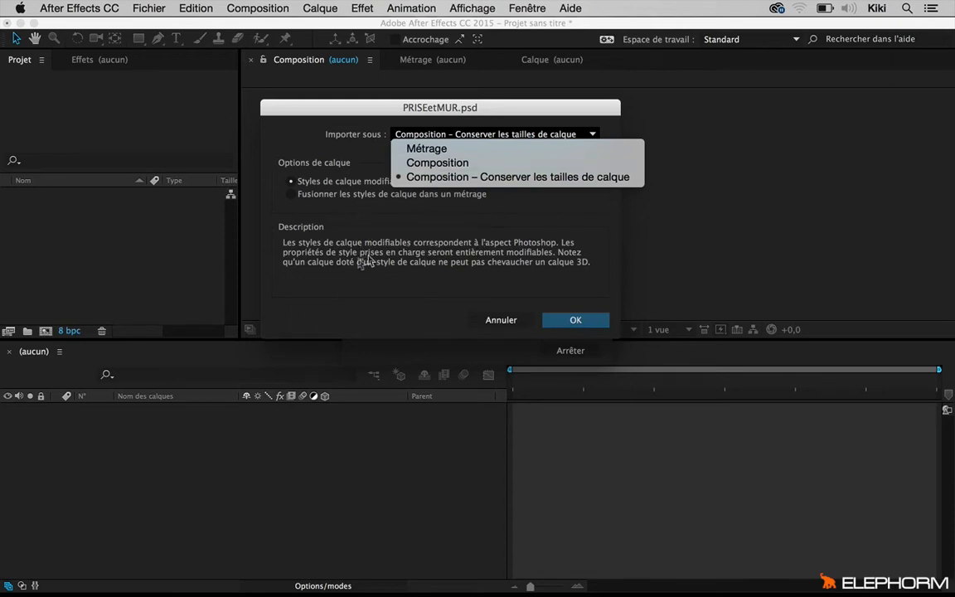
pyautogui.click(576, 324)
pyautogui.click(576, 322)
# - Expand the PRISEetMUR Calques folder and open the PRISEetMUR composition
pyautogui.click(62, 241)
pyautogui.click(7, 208)
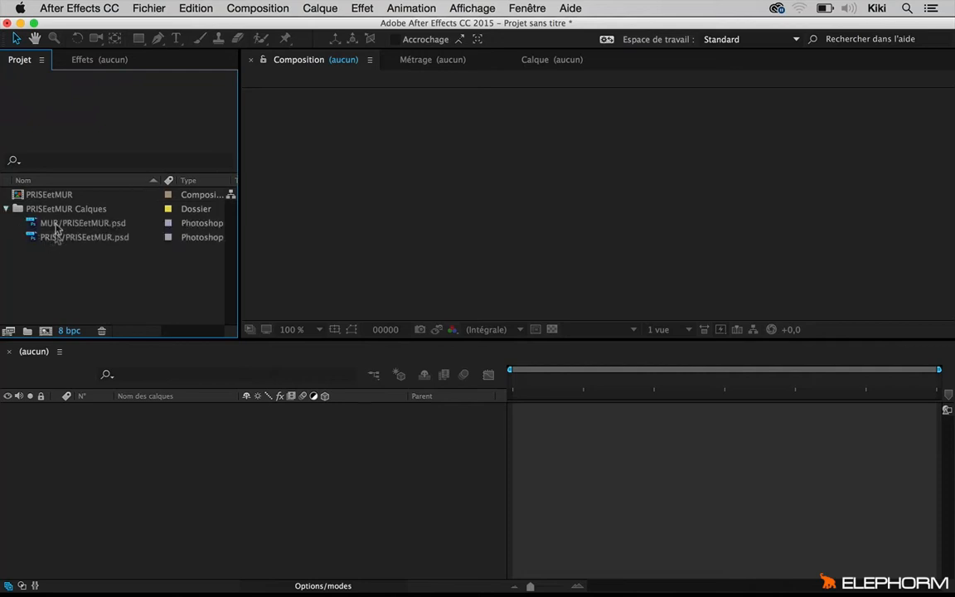
pyautogui.doubleClick(41, 194)
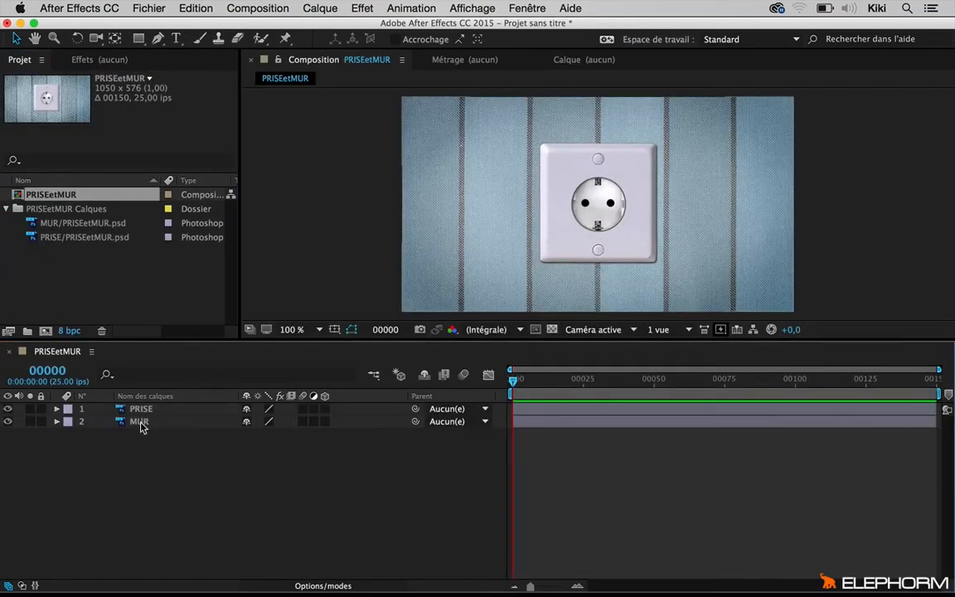
# - Solo the MUR layer to inspect the wall without the socket, and restore the display of both layers
pyautogui.click(140, 423)
pyautogui.click(30, 422)
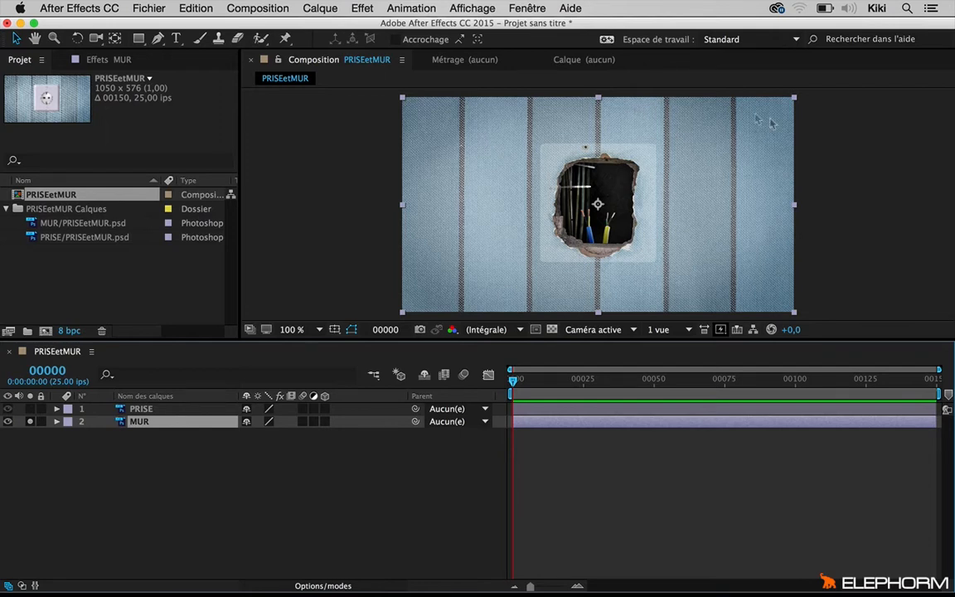
pyautogui.click(135, 412)
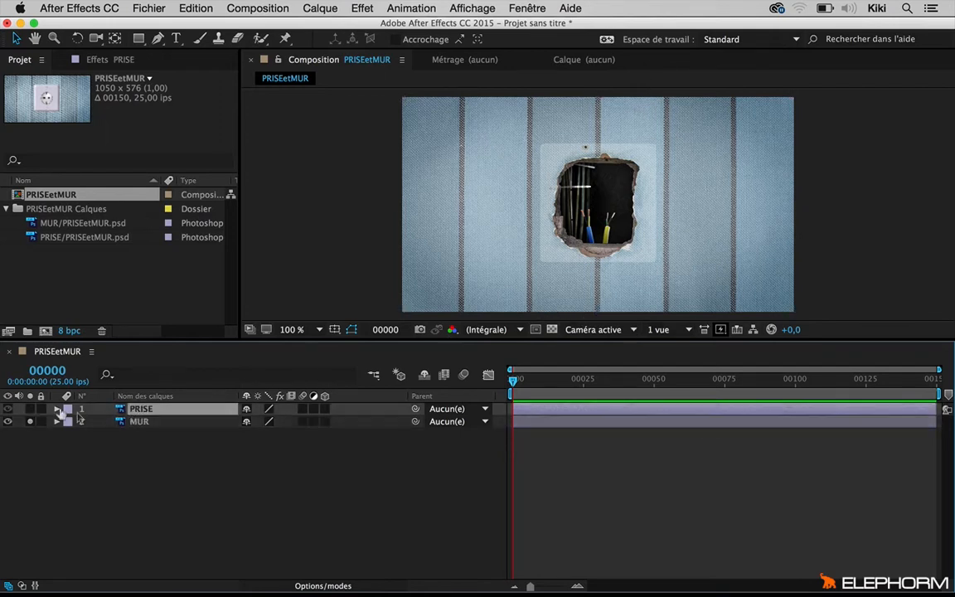
pyautogui.click(30, 422)
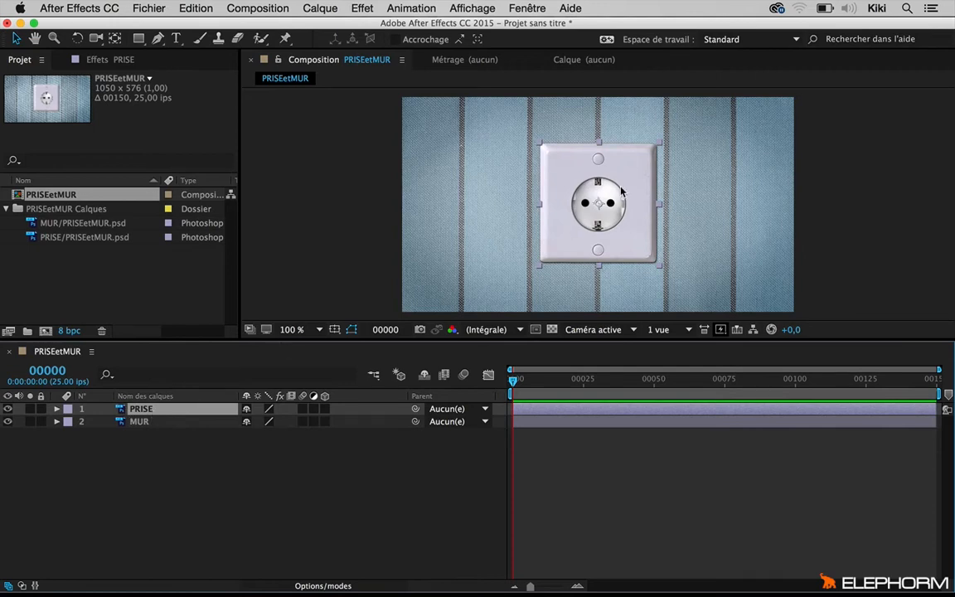
# - Move the PRISE layer aside to uncover the hole in the wall, and return it to its original position
pyautogui.moveTo(563, 188); pyautogui.dragTo(701, 185)
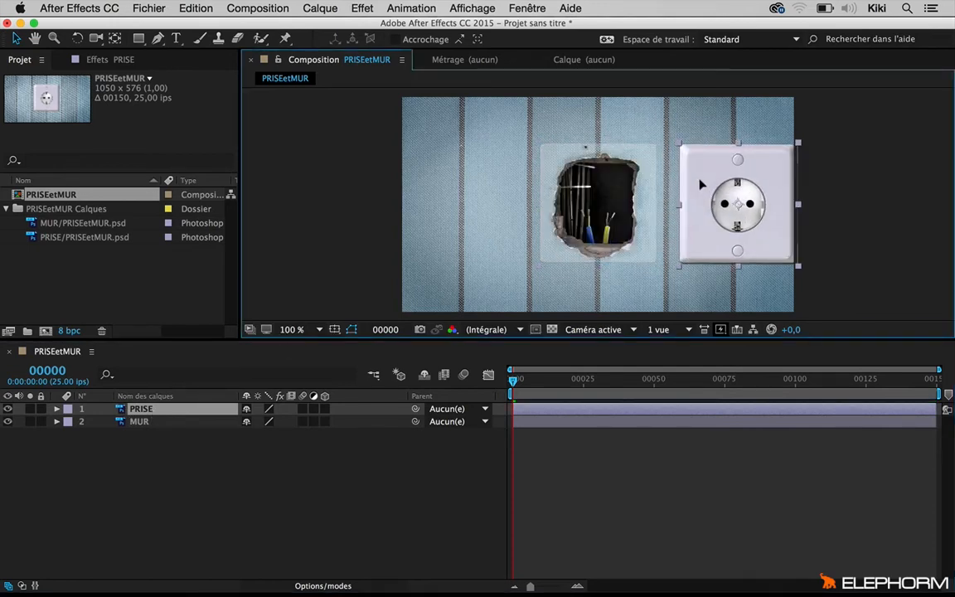
pyautogui.moveTo(701, 185); pyautogui.dragTo(563, 184)
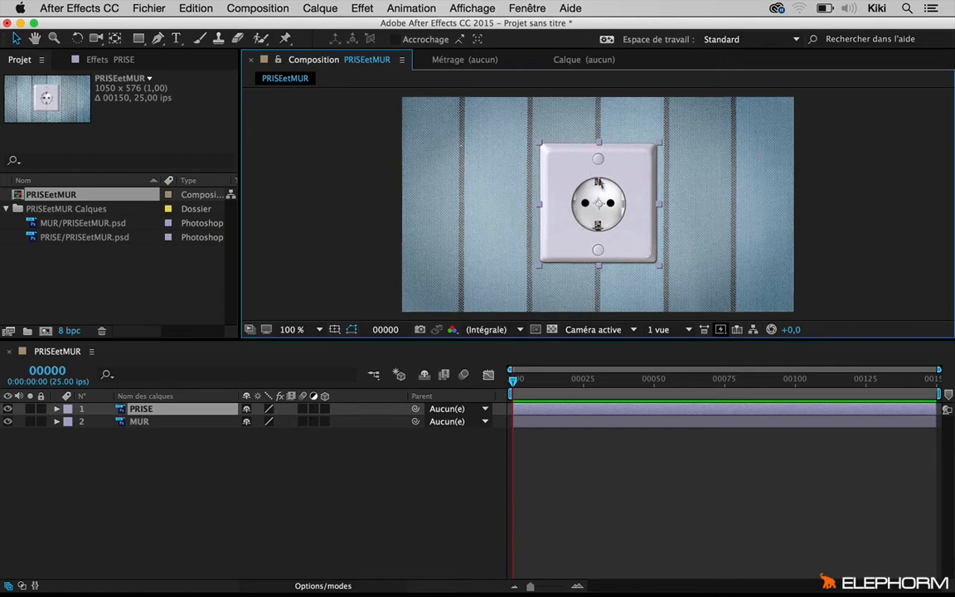
pyautogui.moveTo(570, 204); pyautogui.dragTo(679, 222)
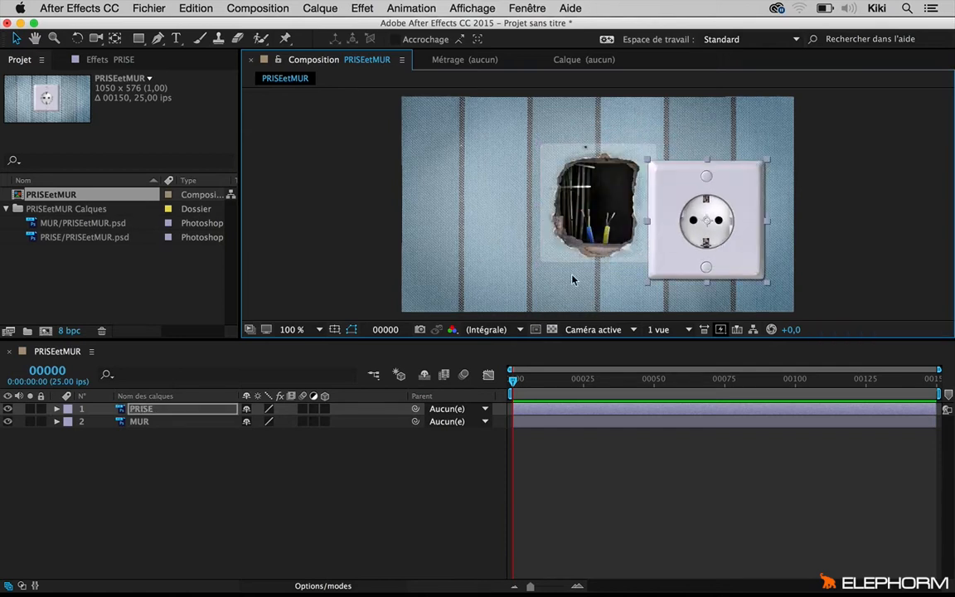
pyautogui.press('super+z')
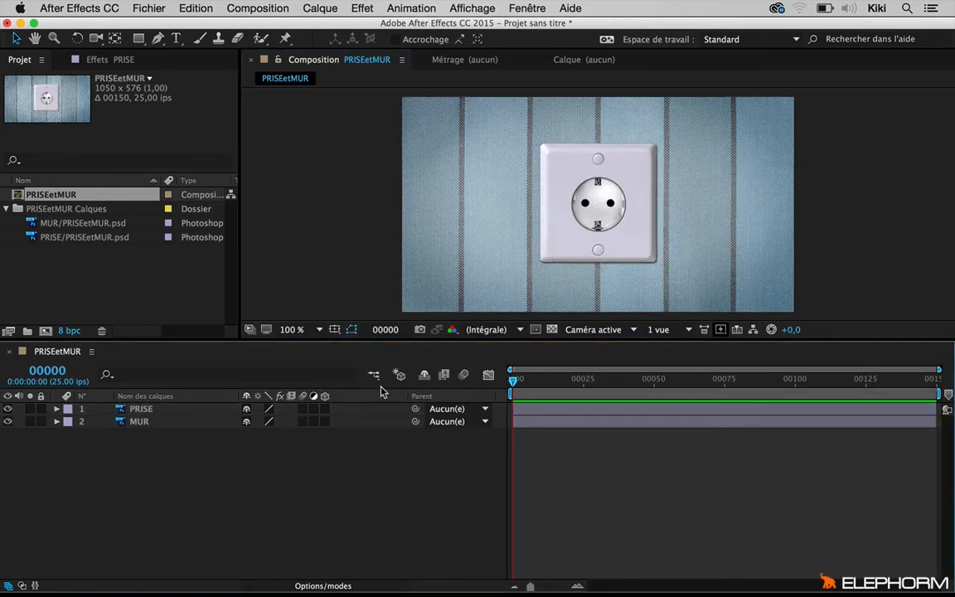
# - Try the Bruit fractal effect on the PRISE layer with Evolution at -158°, and delete the effect
pyautogui.click(363, 7)
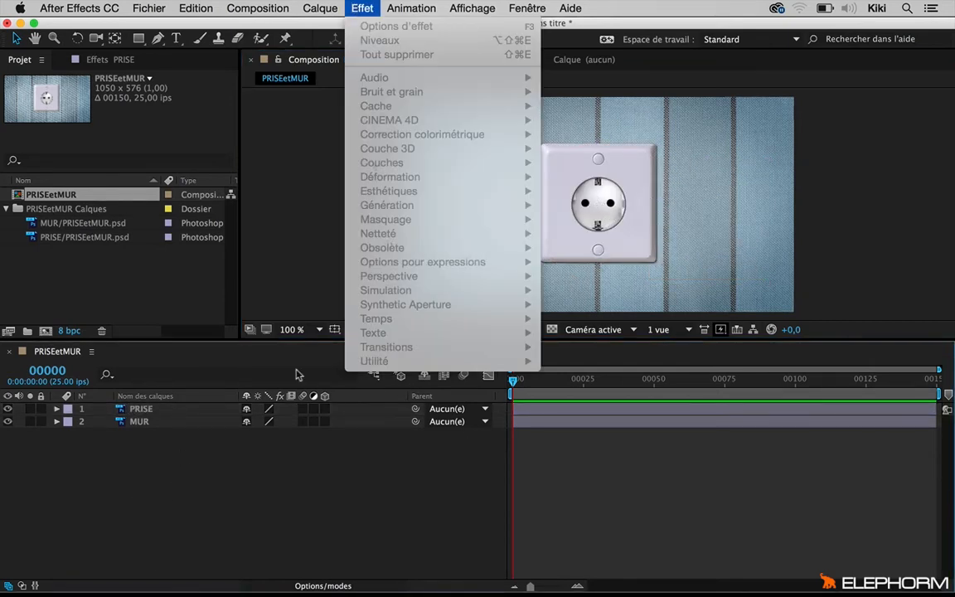
pyautogui.click(157, 417)
pyautogui.click(141, 409)
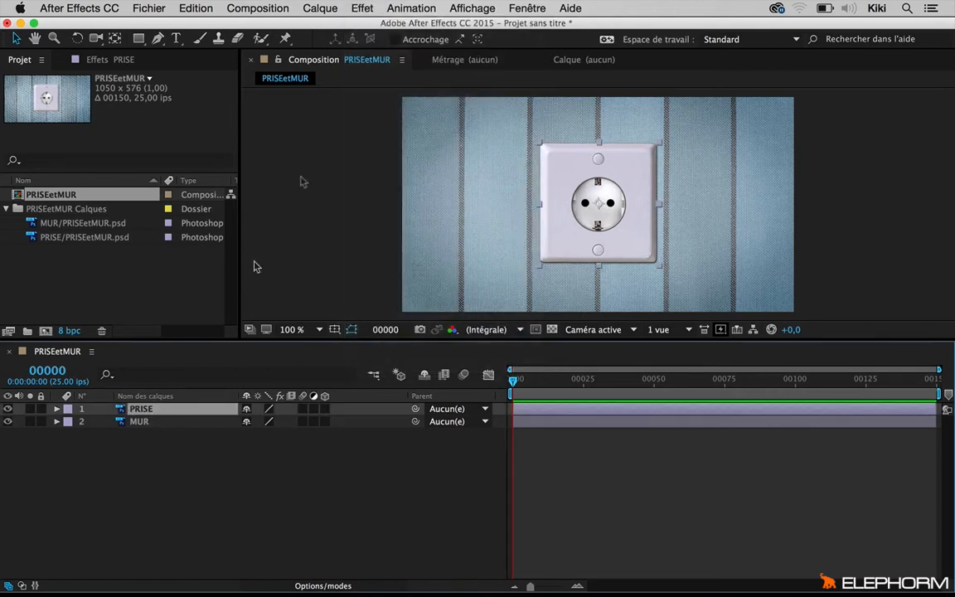
pyautogui.click(362, 7)
pyautogui.moveTo(390, 79)
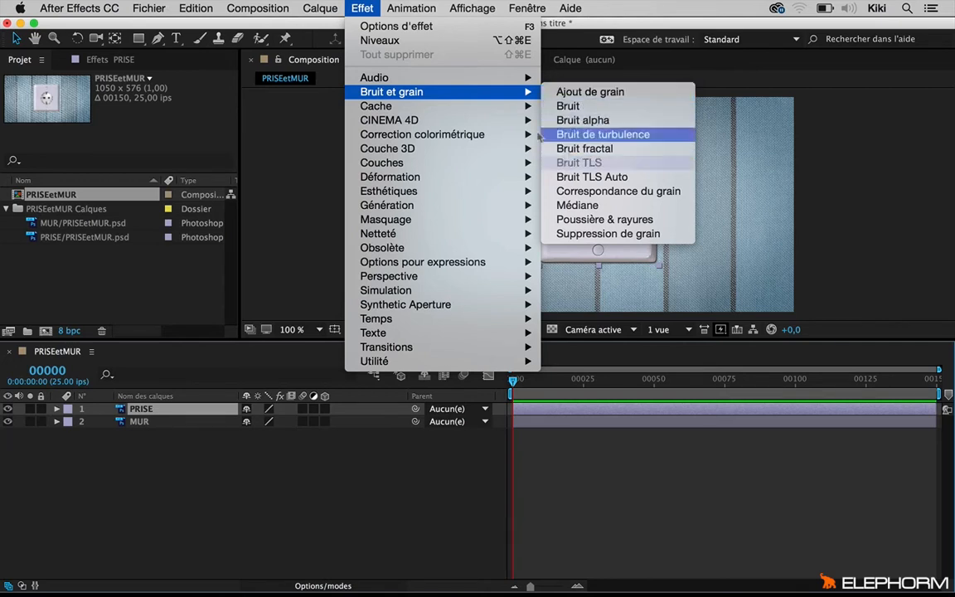
pyautogui.moveTo(453, 81)
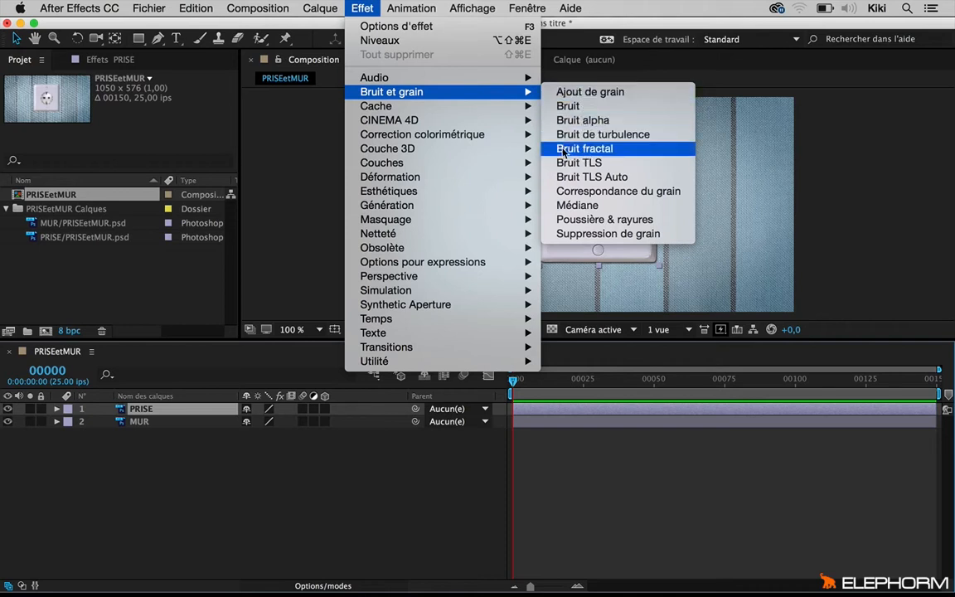
pyautogui.click(572, 149)
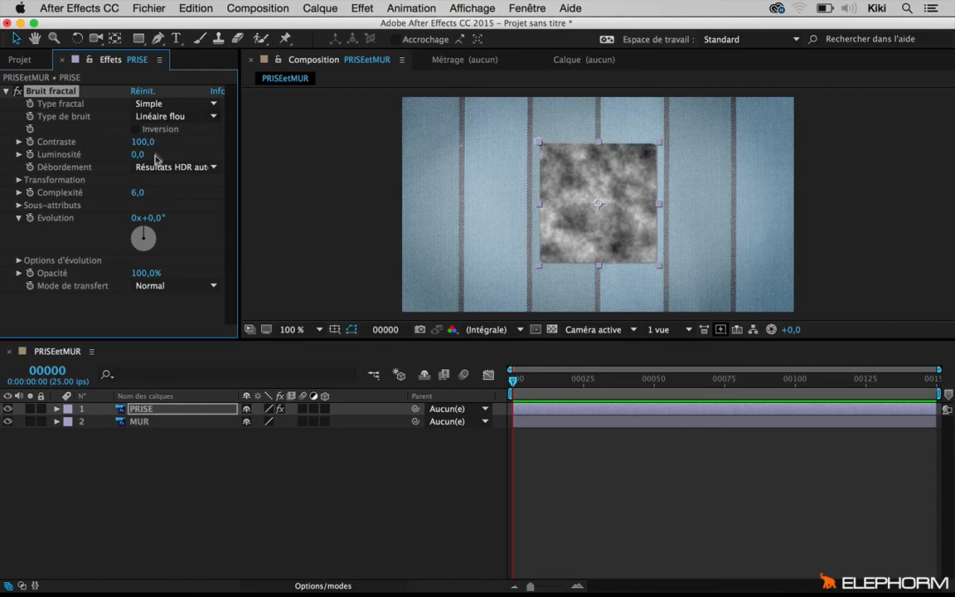
pyautogui.moveTo(144, 217)
pyautogui.mouseDown()
pyautogui.moveTo(174, 229)
pyautogui.moveTo(137, 229)
pyautogui.mouseUp()
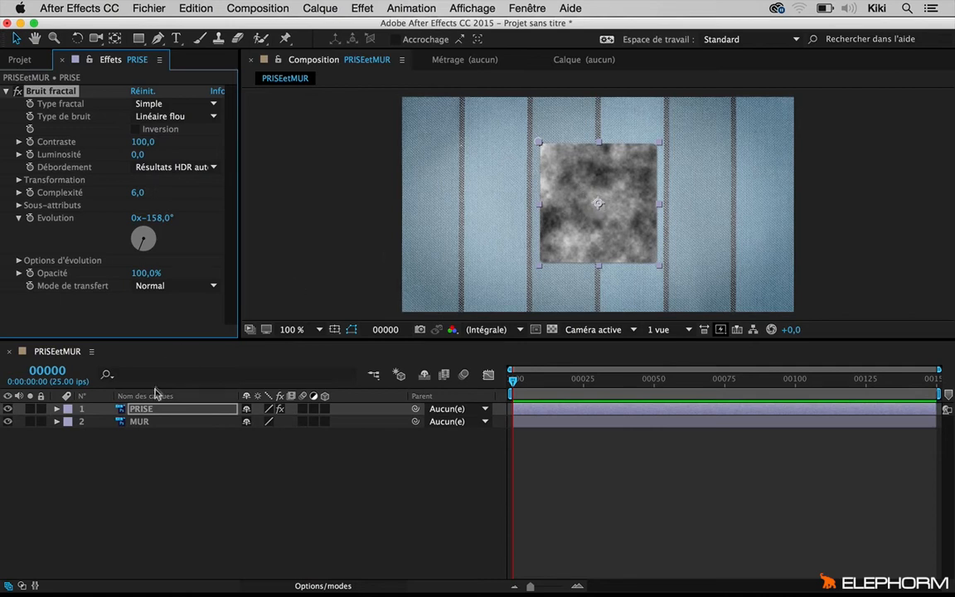
pyautogui.press('Delete')
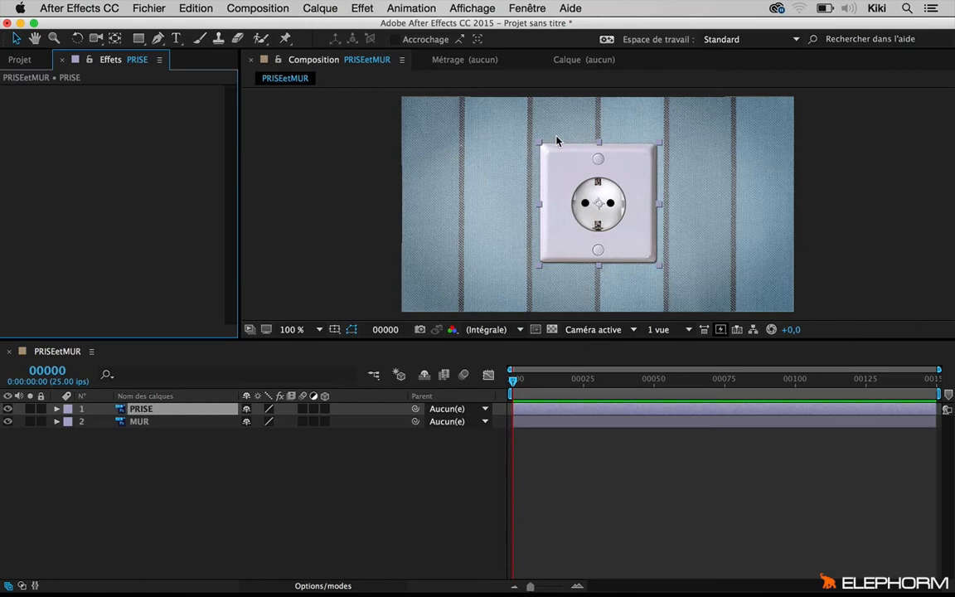
# - Apply the Quatre coins effect from the Déformation category to the PRISE layer
pyautogui.click(363, 8)
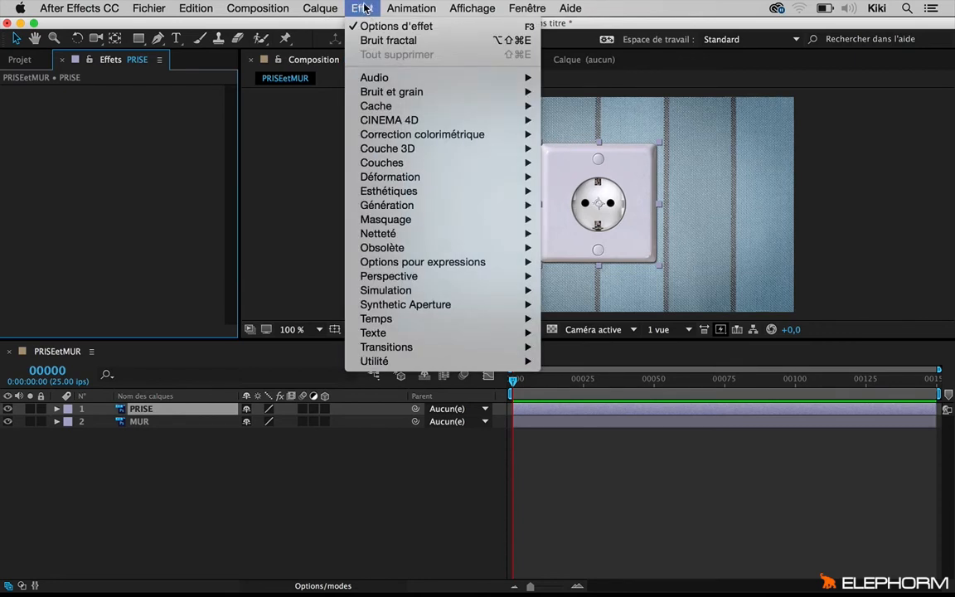
pyautogui.moveTo(511, 91)
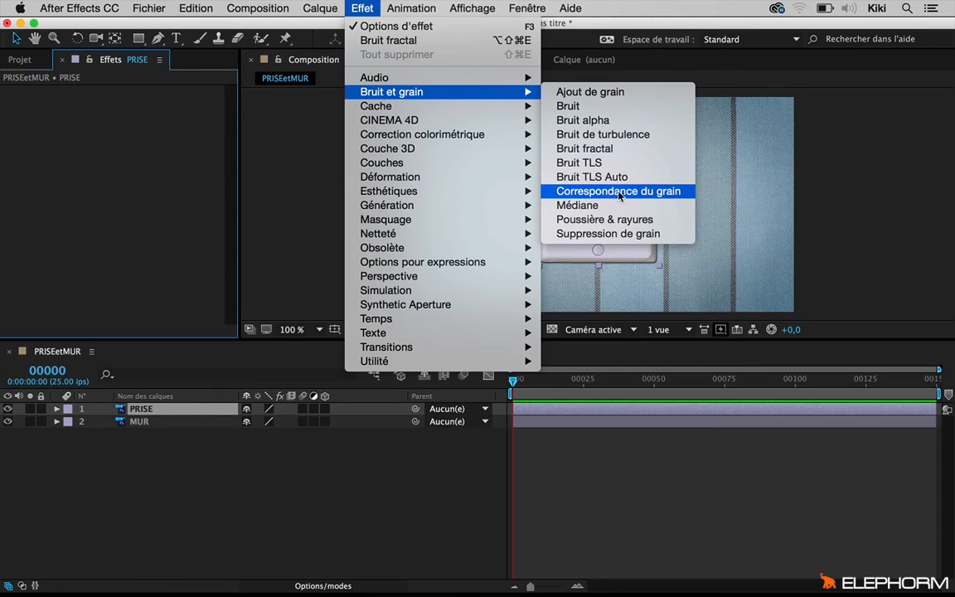
pyautogui.moveTo(422, 107)
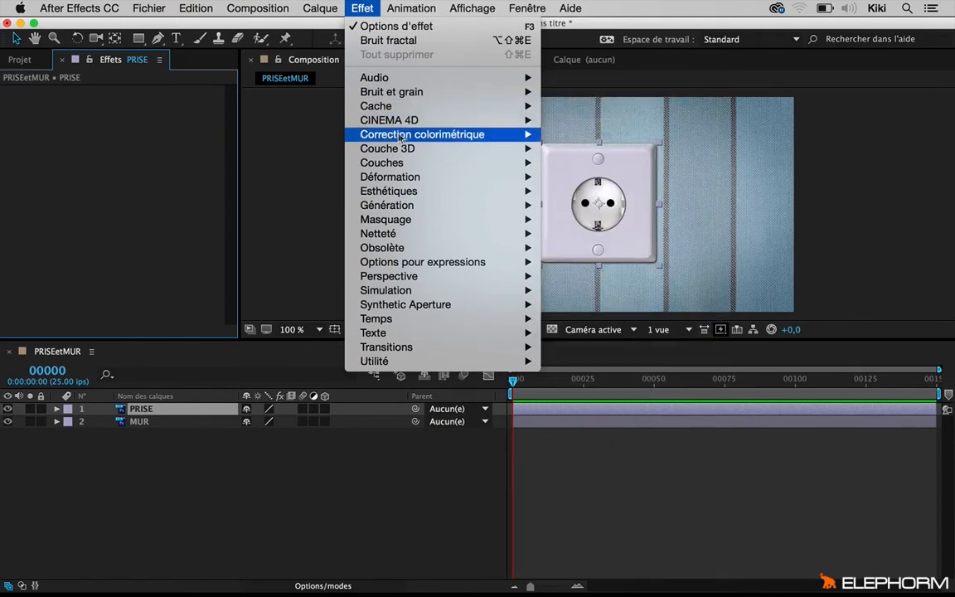
pyautogui.moveTo(394, 139)
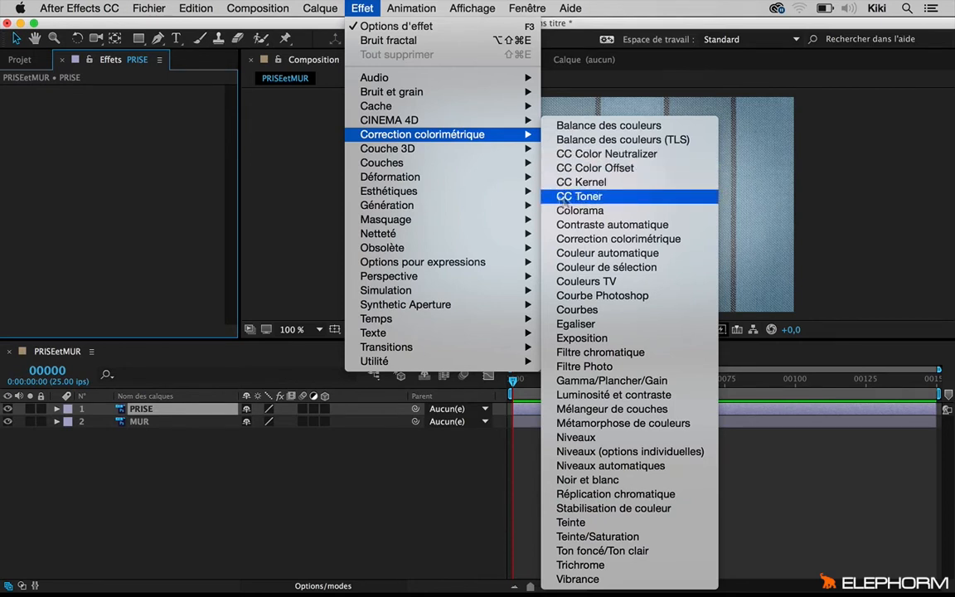
pyautogui.moveTo(454, 194)
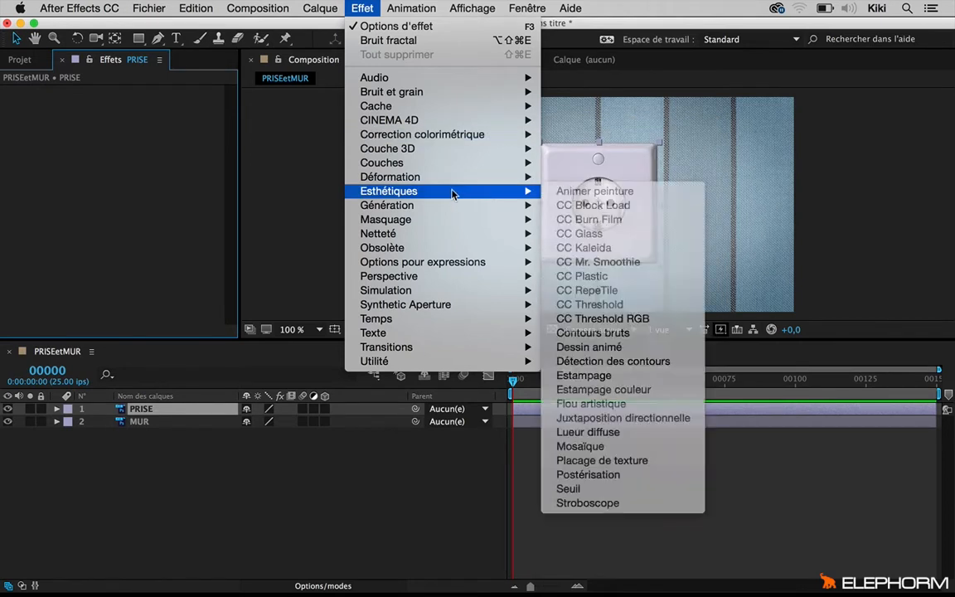
pyautogui.moveTo(459, 277)
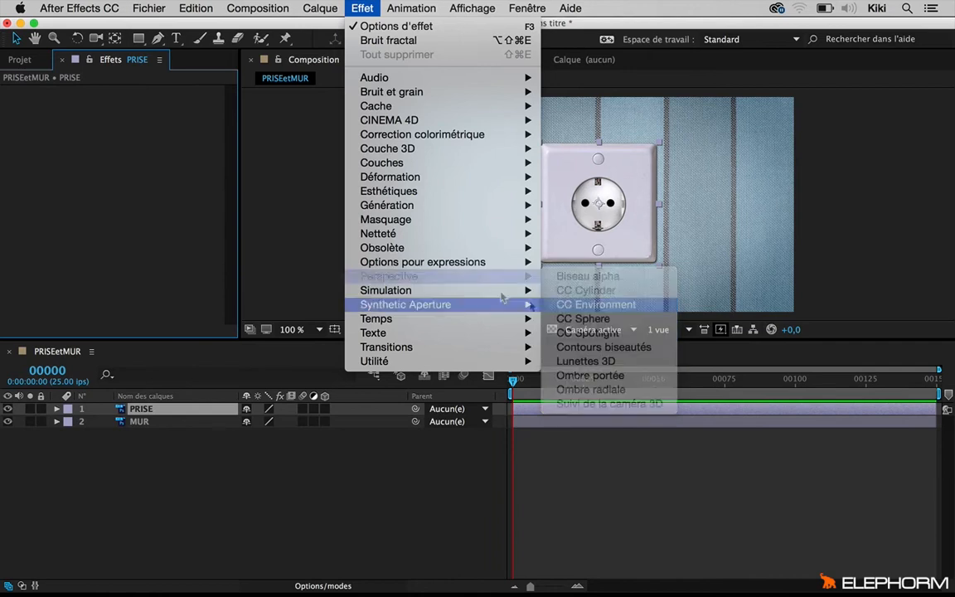
pyautogui.moveTo(415, 166)
pyautogui.moveTo(387, 181)
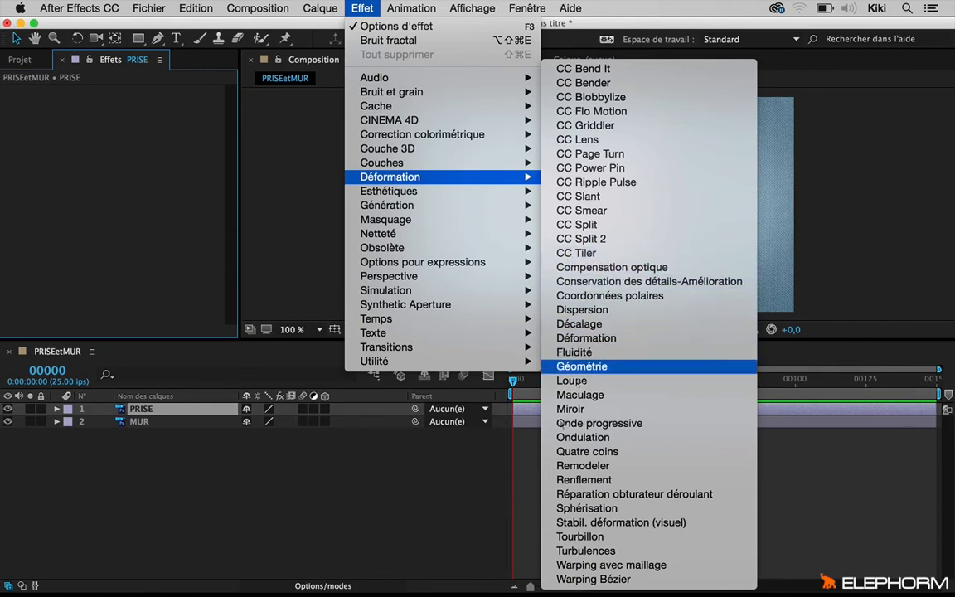
pyautogui.click(587, 451)
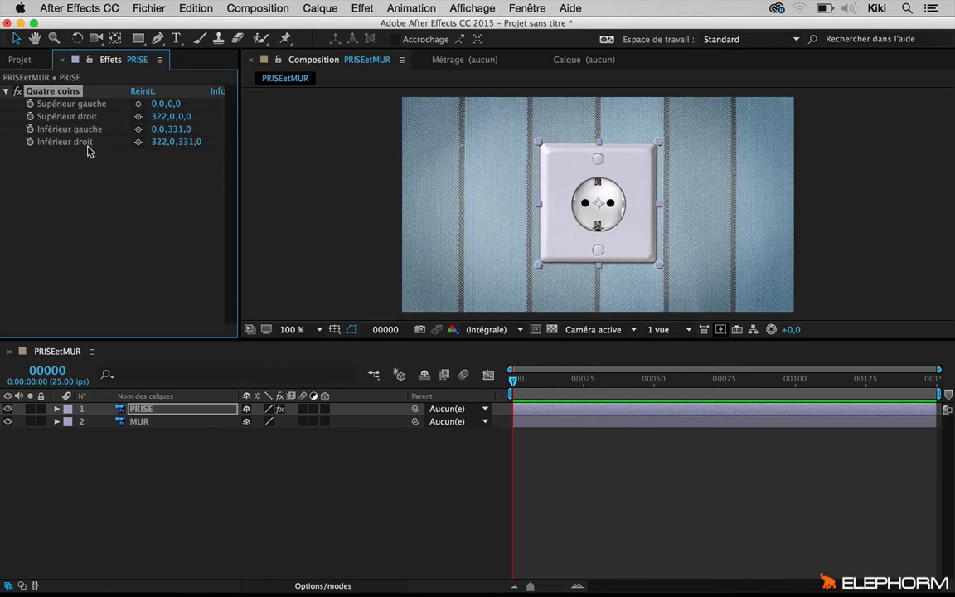
# - Distort the socket by moving its two upper corners and its lower-right corner with the Quatre coins effect
pyautogui.moveTo(659, 142); pyautogui.dragTo(708, 117)
pyautogui.moveTo(660, 266); pyautogui.dragTo(632, 213)
pyautogui.moveTo(539, 143)
pyautogui.mouseDown()
pyautogui.moveTo(560, 198)
pyautogui.moveTo(579, 181)
pyautogui.moveTo(532, 141)
pyautogui.moveTo(539, 156)
pyautogui.mouseUp()
pyautogui.moveTo(633, 214); pyautogui.dragTo(682, 249)
# - Undo the corner distortions and delete the Quatre coins effect from the PRISE layer
pyautogui.press('super+z')
pyautogui.press('super+z')
pyautogui.press('super+z')
pyautogui.press('super+z')
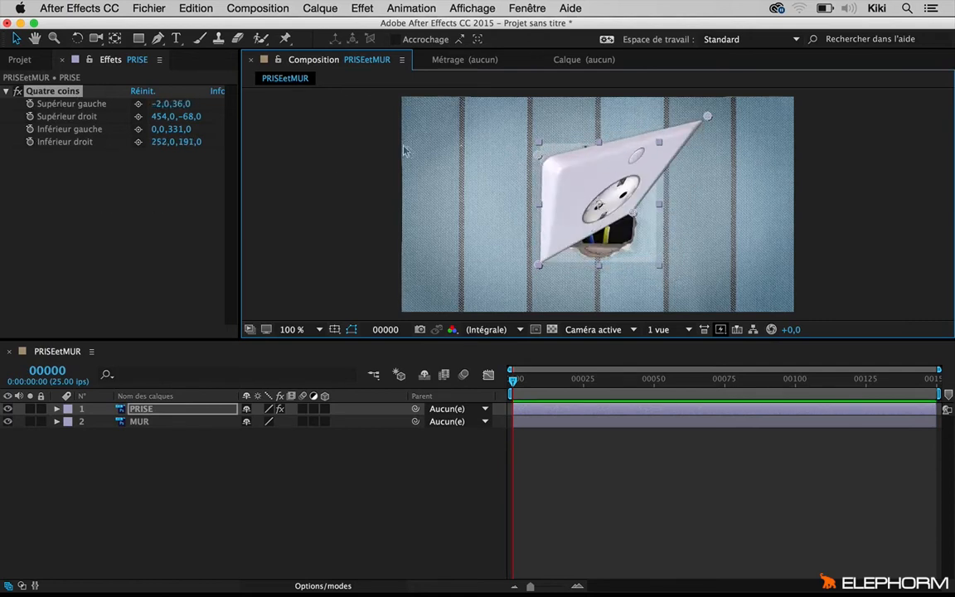
pyautogui.rightClick(97, 193)
pyautogui.click(55, 145)
pyautogui.press('Delete')
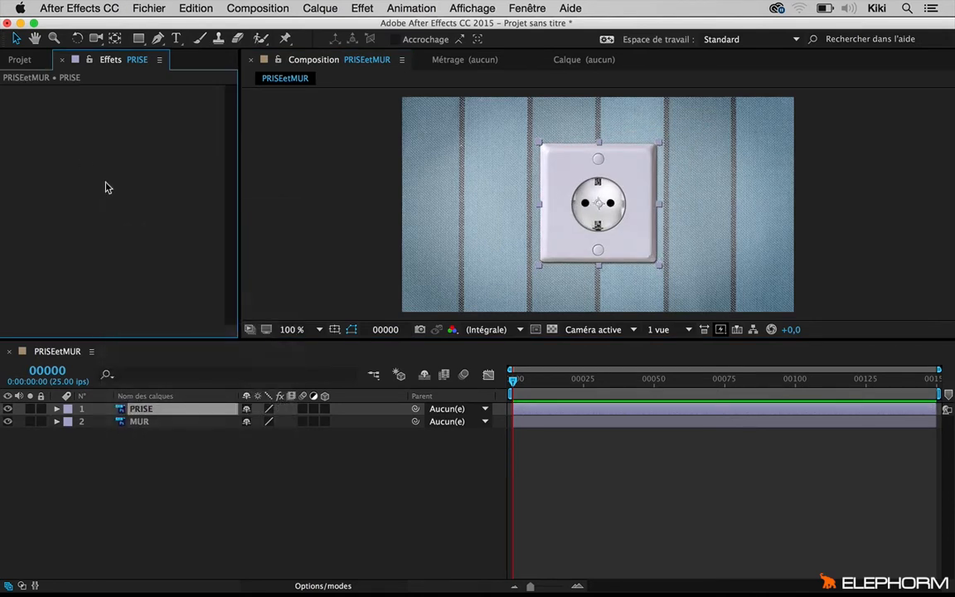
# - Try the Loupe effect on the PRISE layer with its centre at about 97, 183.5, and delete the effect
pyautogui.rightClick(107, 187)
pyautogui.moveTo(199, 344)
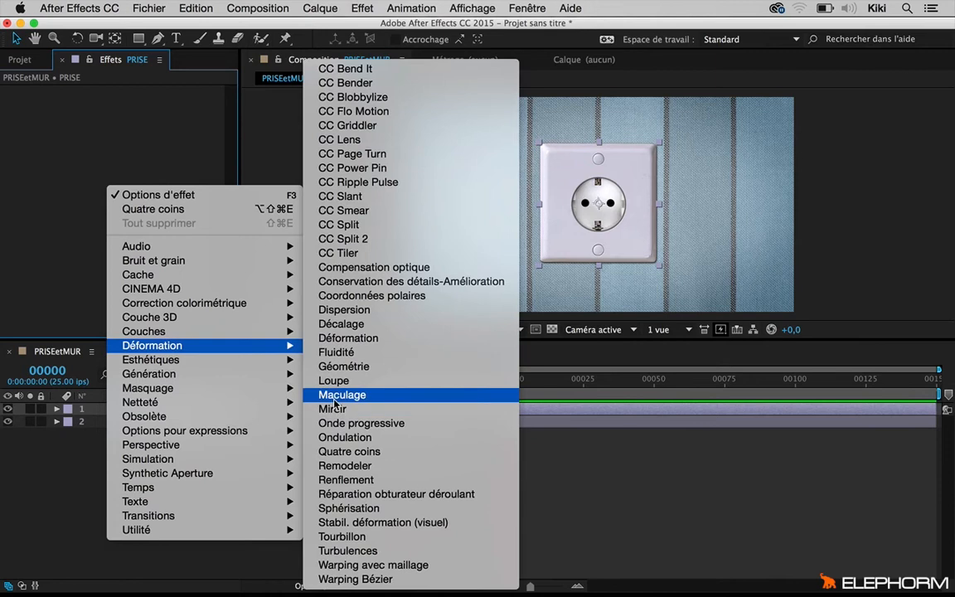
pyautogui.click(334, 380)
pyautogui.moveTo(597, 207); pyautogui.dragTo(574, 210)
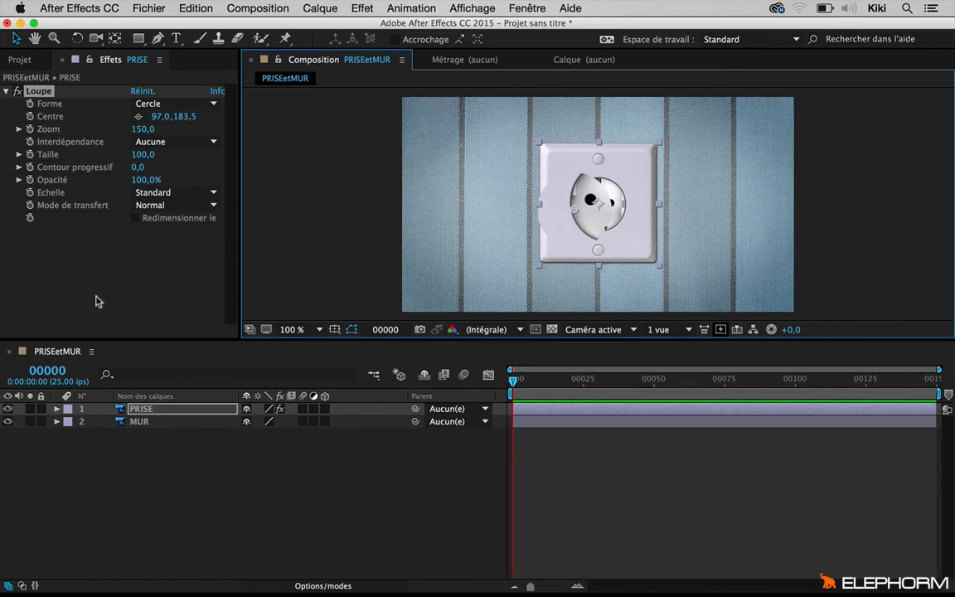
pyautogui.press('Delete')
# - Apply Coordonnées polaires to the PRISE layer with the Rect. > polaire conversion and Interpolation at 100%
pyautogui.rightClick(133, 191)
pyautogui.moveTo(214, 354)
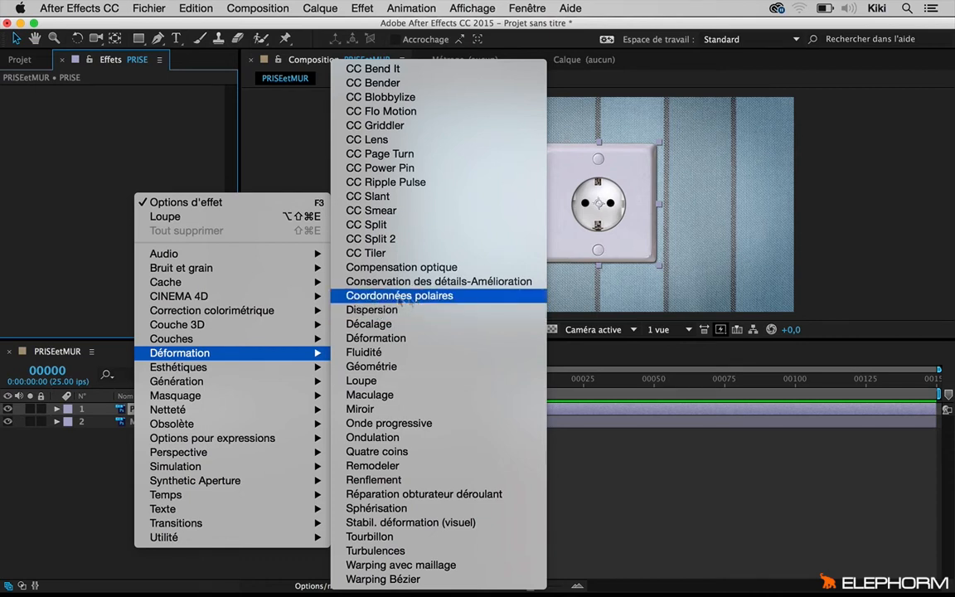
pyautogui.click(405, 296)
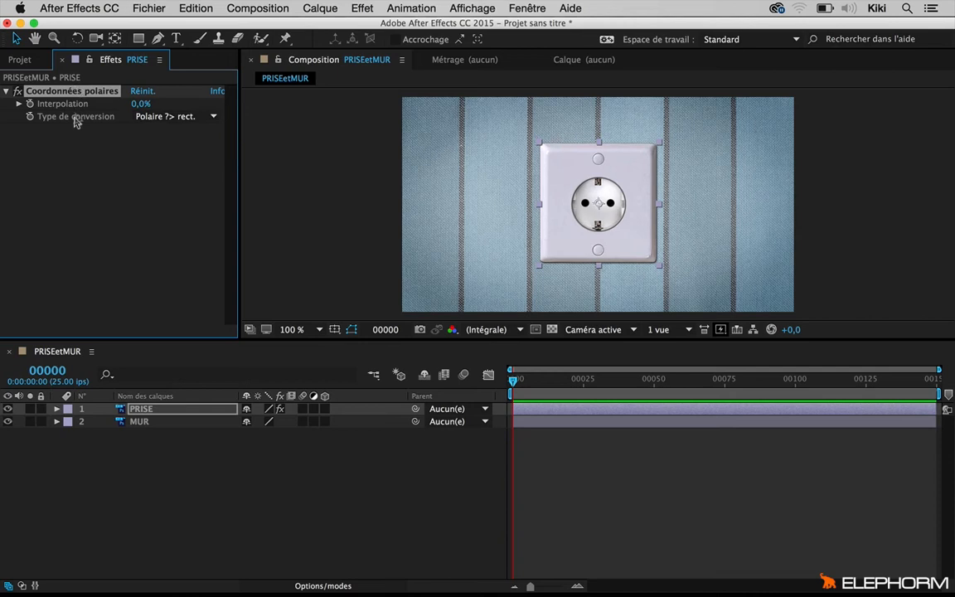
pyautogui.click(193, 119)
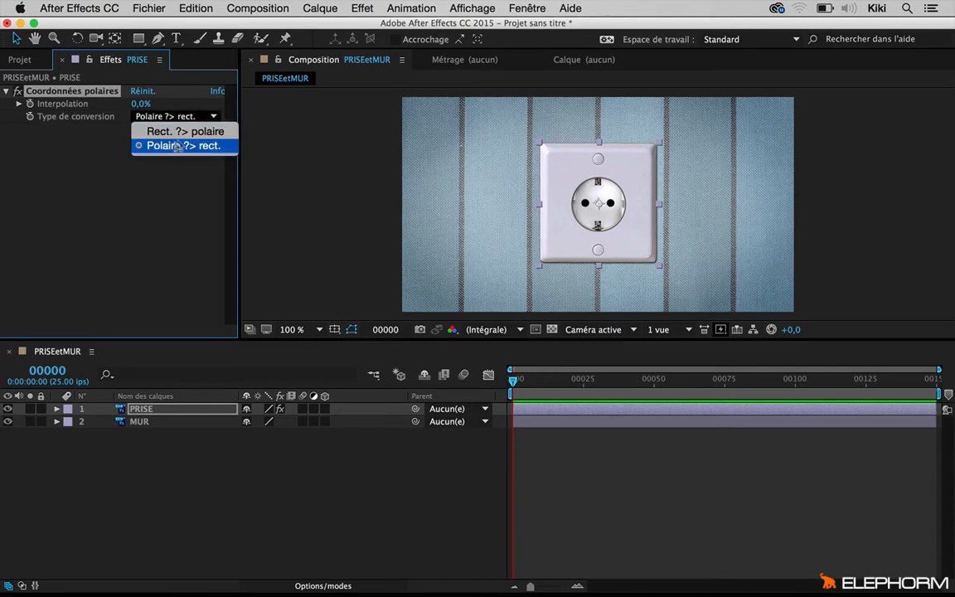
pyautogui.click(182, 132)
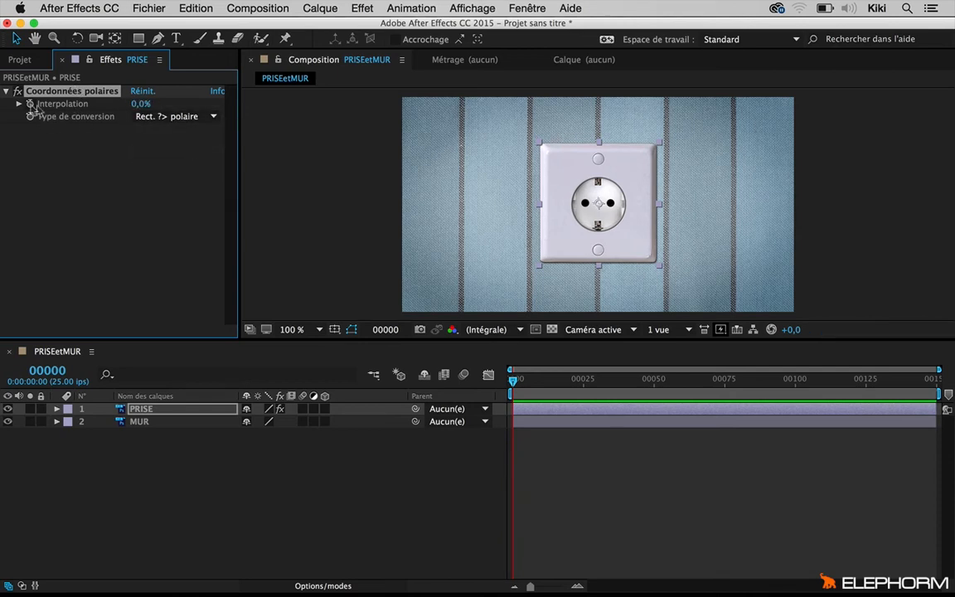
pyautogui.moveTo(140, 104); pyautogui.dragTo(330, 105)
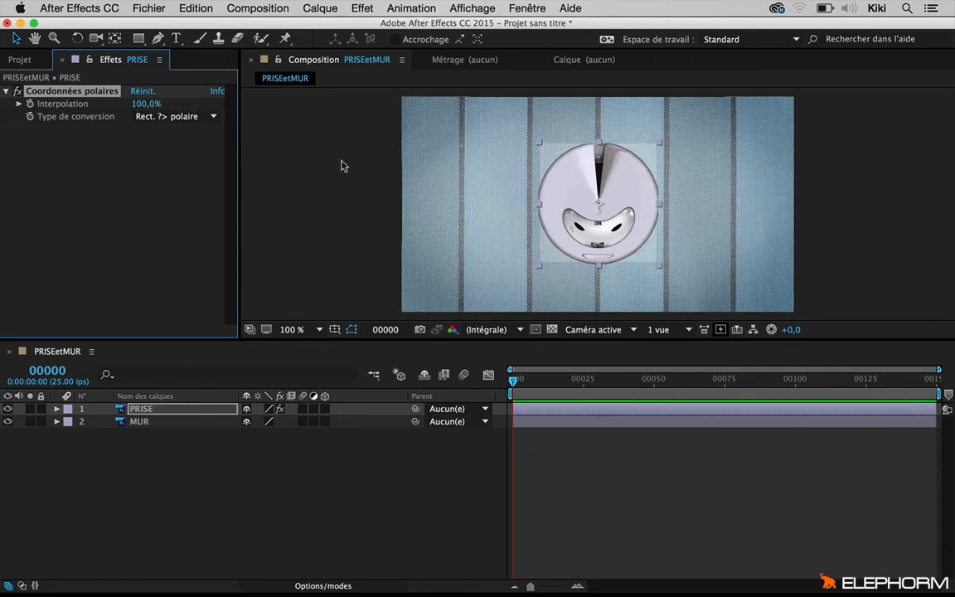
# - Switch the conversion to Polaire > rect., return Interpolation to 0%, and delete Coordonnées polaires from the PRISE layer
pyautogui.click(170, 116)
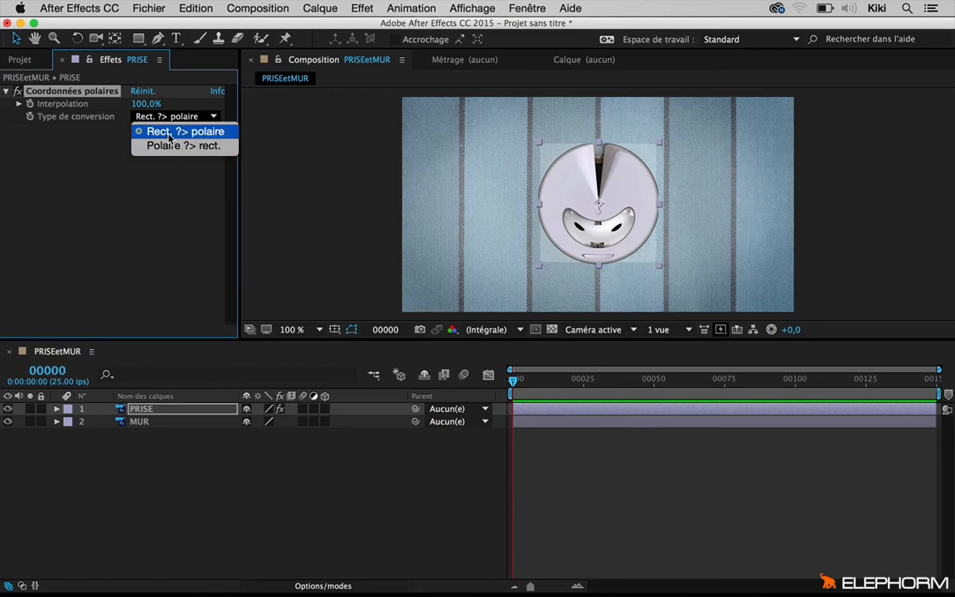
pyautogui.click(165, 146)
pyautogui.moveTo(147, 104); pyautogui.dragTo(10, 133)
pyautogui.click(66, 92)
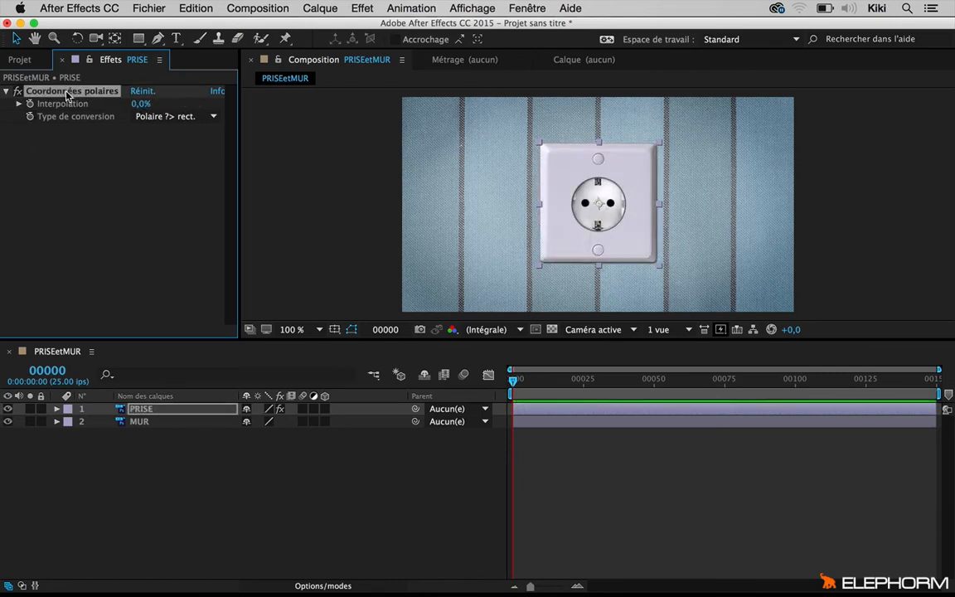
pyautogui.press('Delete')
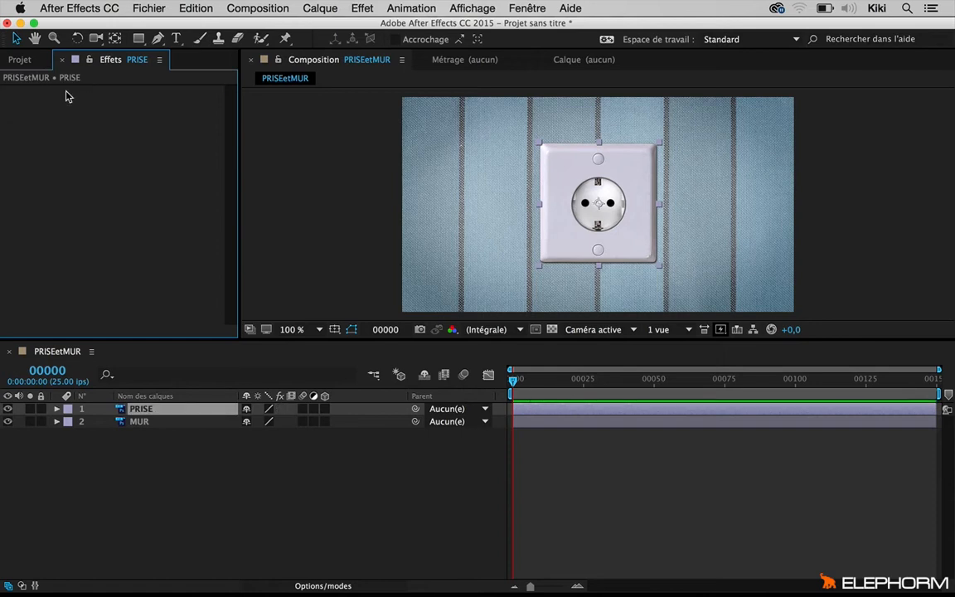
# - Create an effects layer (Calque d'effets) above the PRISE and MUR layers
pyautogui.rightClick(168, 487)
pyautogui.moveTo(213, 453)
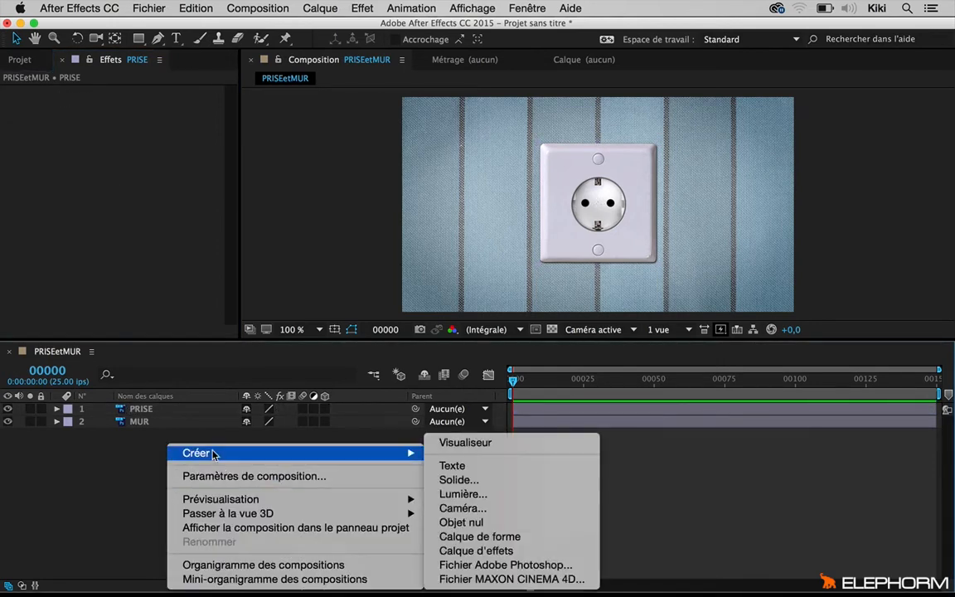
pyautogui.click(476, 550)
# - Apply Coordonnées polaires to the effects layer with the Rect. > polaire conversion and Interpolation at 100%
pyautogui.rightClick(135, 441)
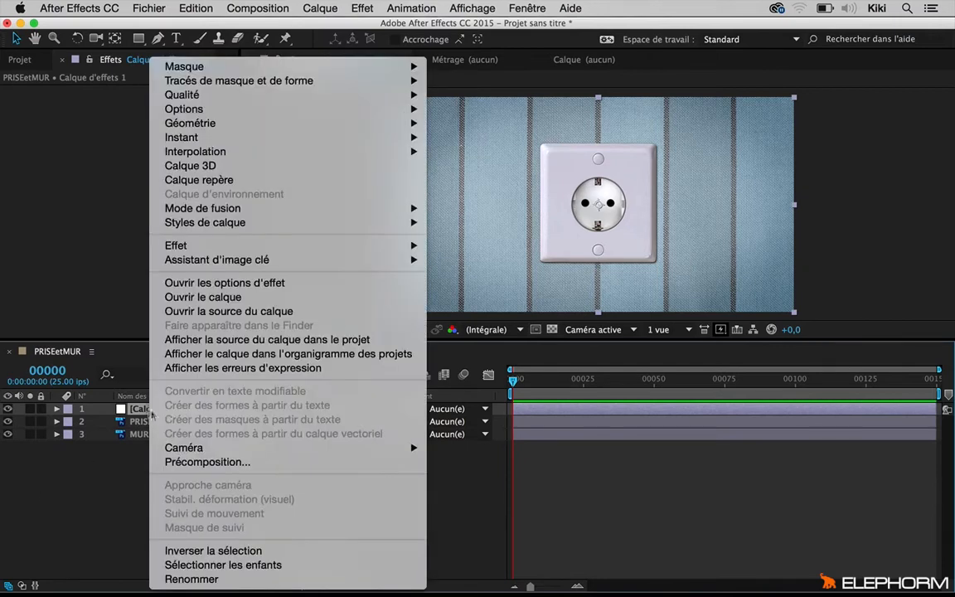
pyautogui.moveTo(365, 245)
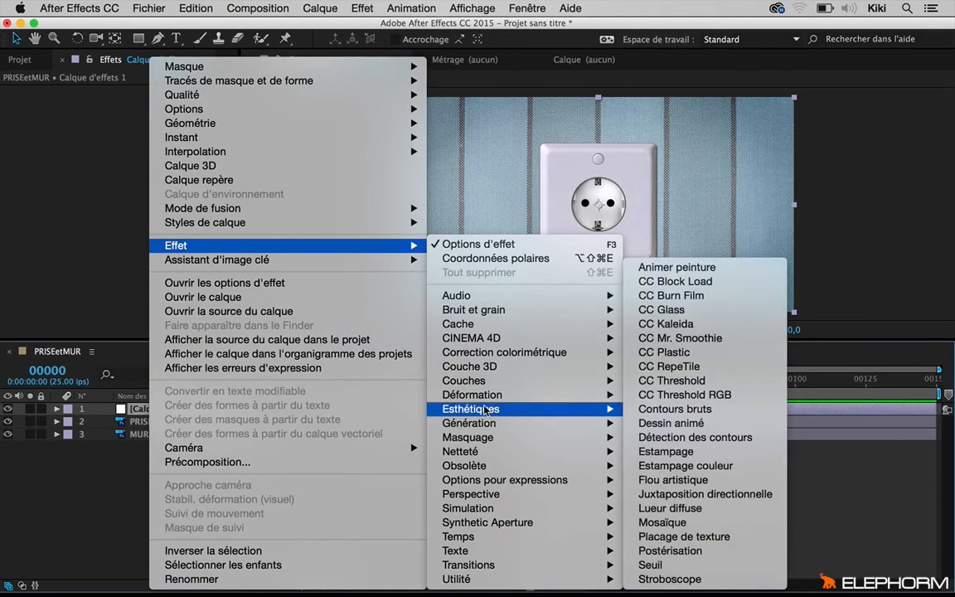
pyautogui.moveTo(531, 394)
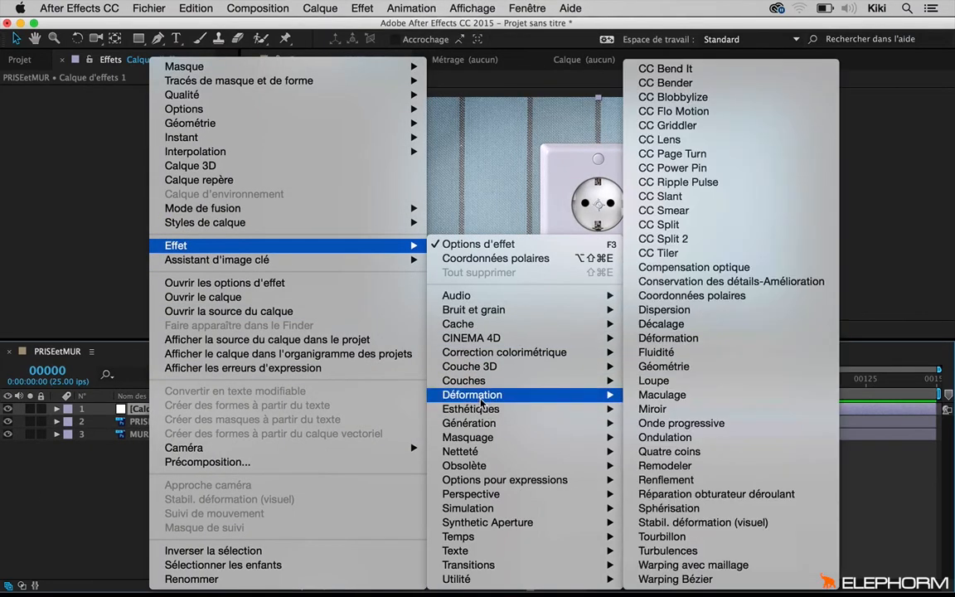
pyautogui.click(680, 295)
pyautogui.click(174, 116)
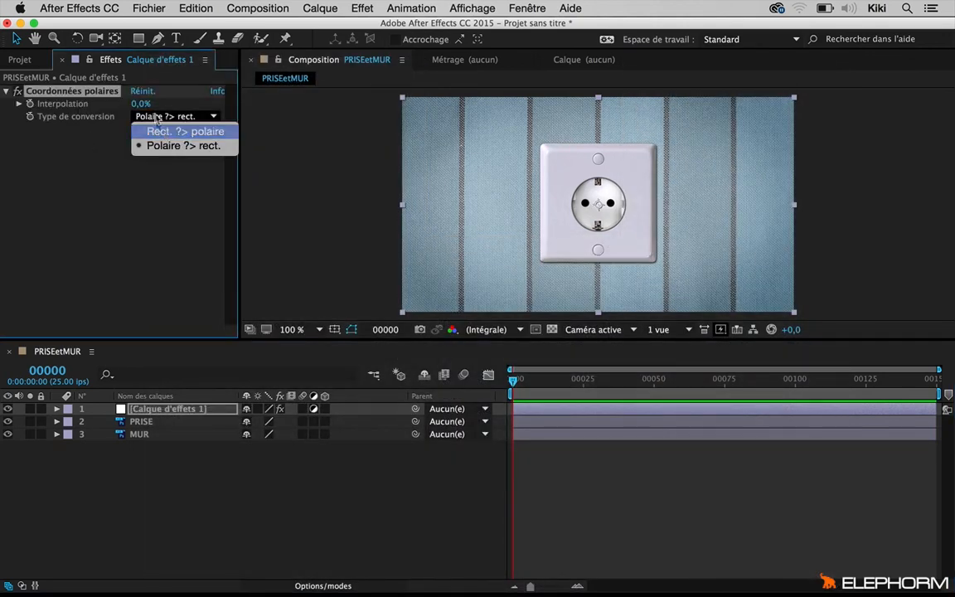
pyautogui.click(170, 131)
pyautogui.moveTo(139, 104); pyautogui.dragTo(305, 125)
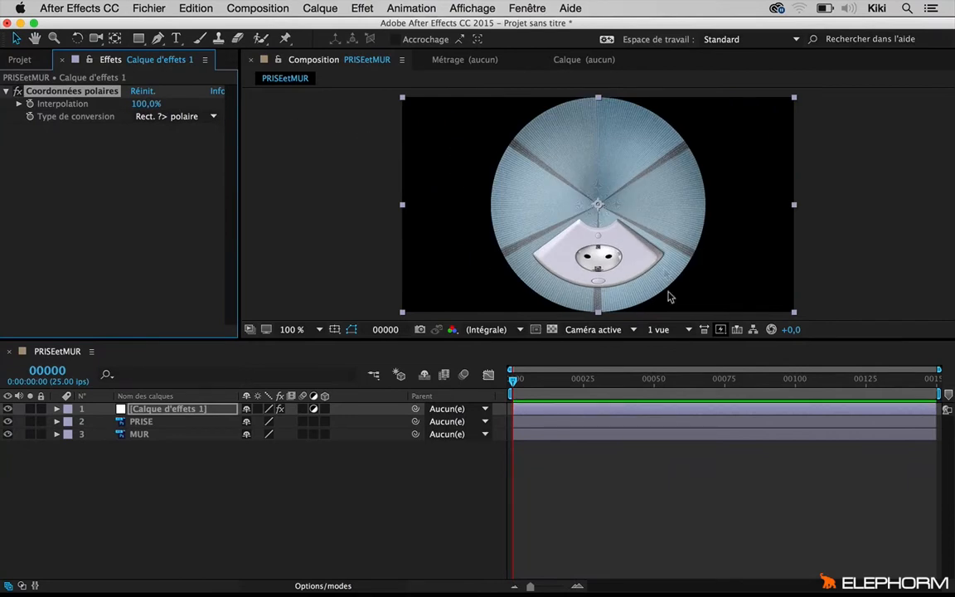
# - Create a full-frame dark royal blue solid and place it just below the effects layer
pyautogui.rightClick(141, 446)
pyautogui.moveTo(191, 453)
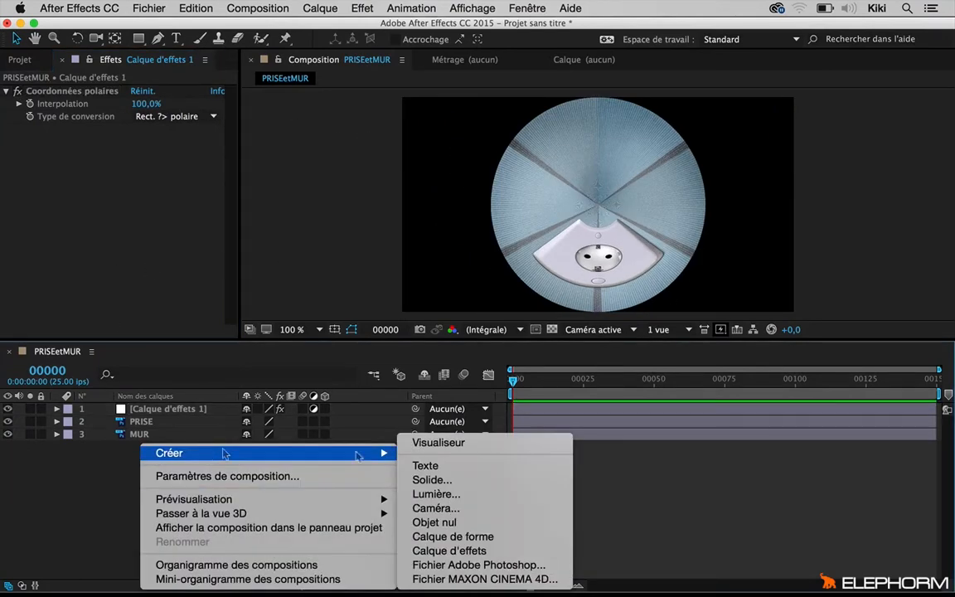
pyautogui.click(535, 487)
pyautogui.click(433, 365)
pyautogui.click(568, 454)
pyautogui.moveTo(147, 425); pyautogui.dragTo(166, 441)
# - With the effects layer hidden, flatten the blue solid into a thin horizontal band, then redisplay that layer and reposition the band
pyautogui.click(7, 409)
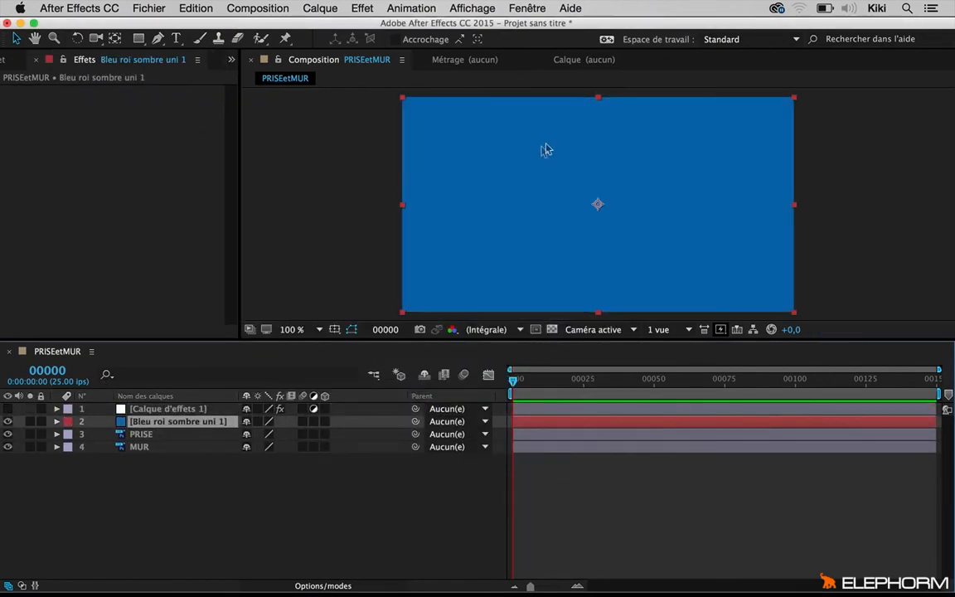
pyautogui.moveTo(600, 101); pyautogui.dragTo(599, 199)
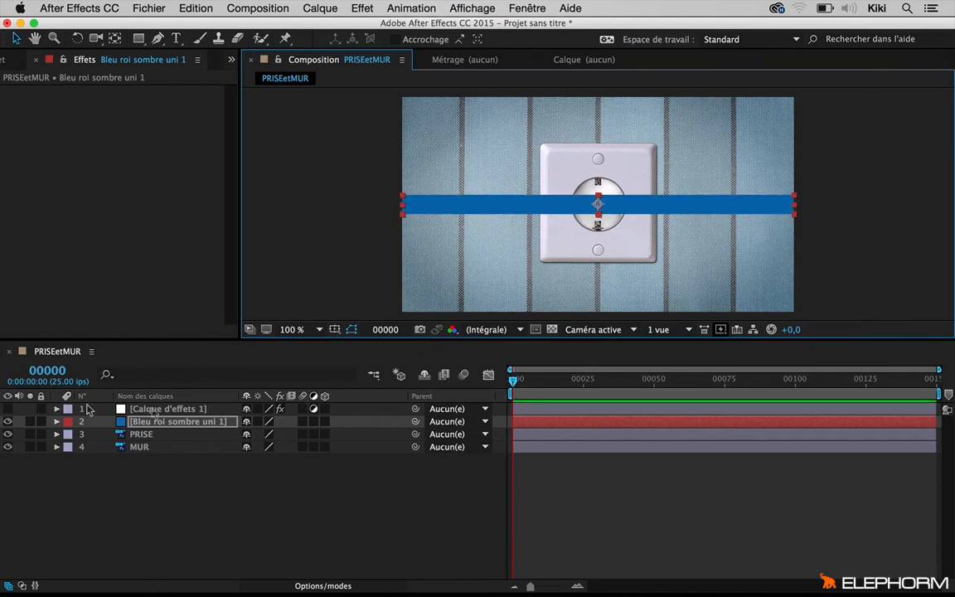
pyautogui.click(8, 409)
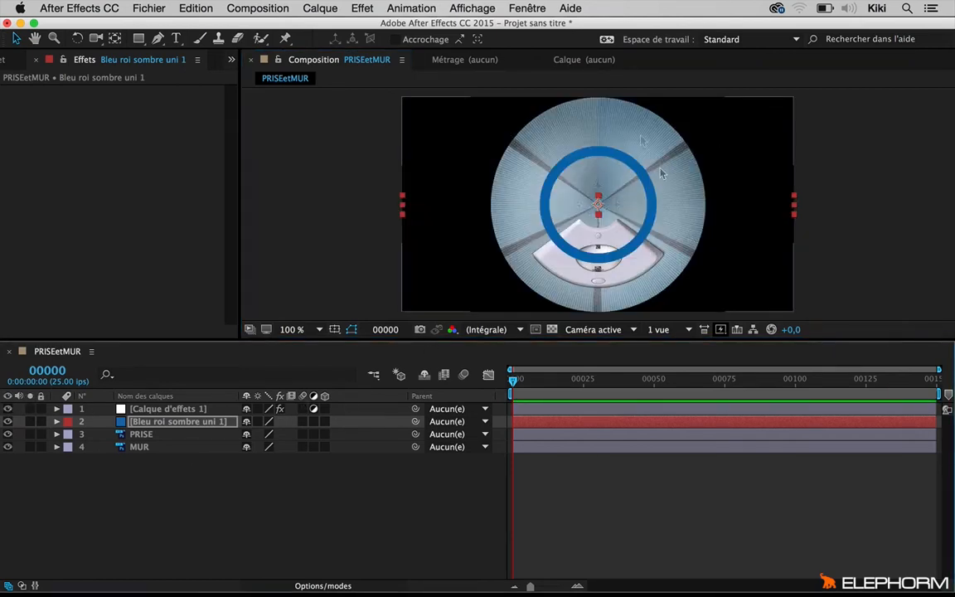
pyautogui.click(161, 425)
pyautogui.moveTo(571, 206); pyautogui.dragTo(561, 161)
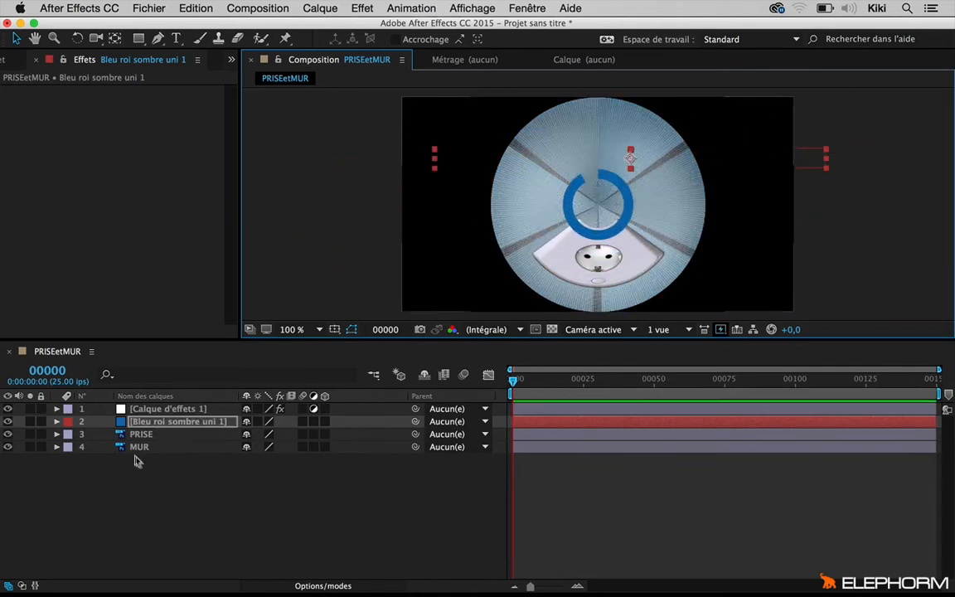
# - Hide the effects layer, move the blue band back to mid-height and delete it, and redisplay the effects layer
pyautogui.click(8, 409)
pyautogui.moveTo(699, 156); pyautogui.dragTo(685, 204)
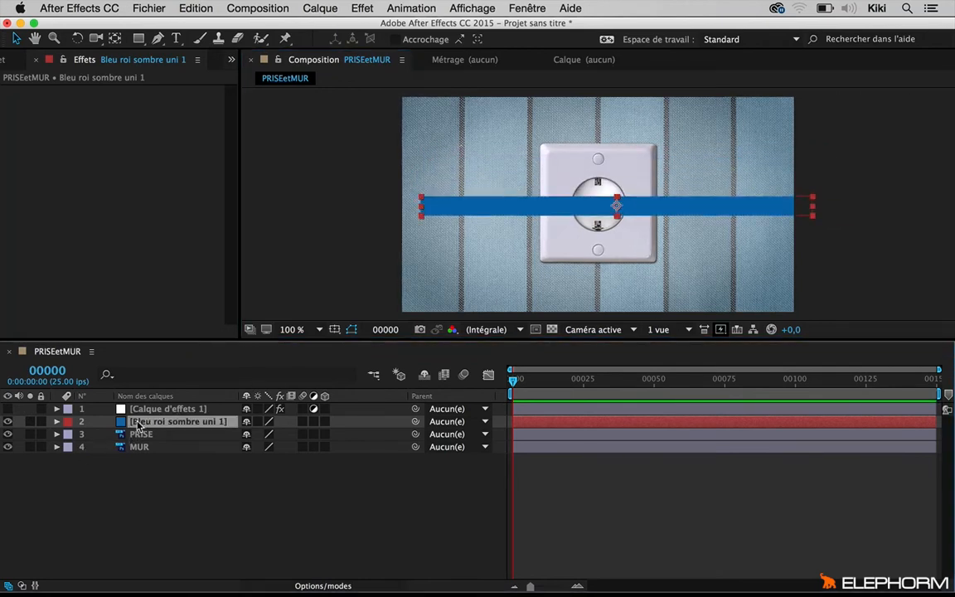
pyautogui.press('Delete')
pyautogui.click(8, 409)
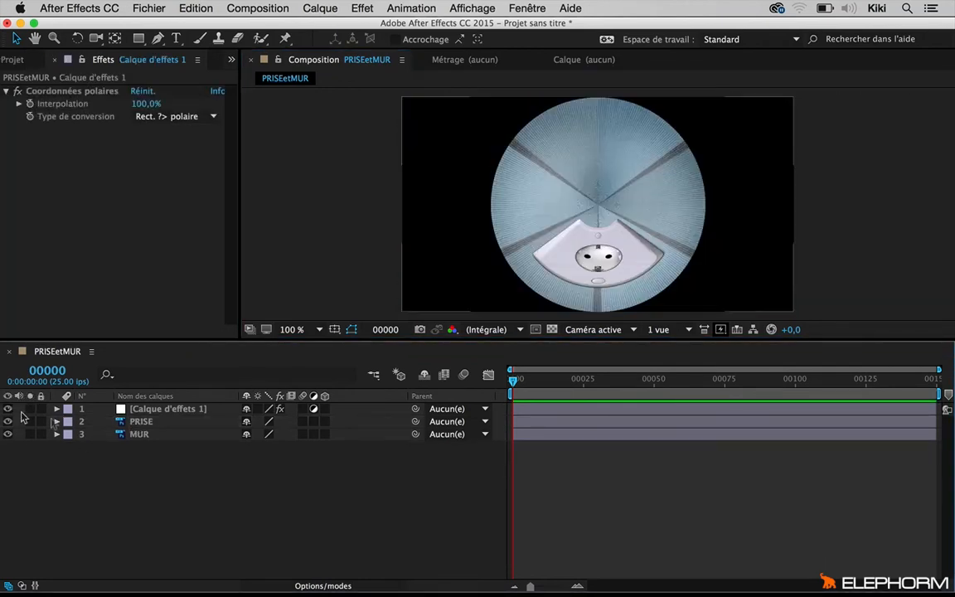
# - Delete the Coordonnées polaires effect from the effects layer
pyautogui.click(145, 410)
pyautogui.click(41, 90)
pyautogui.press('Delete')
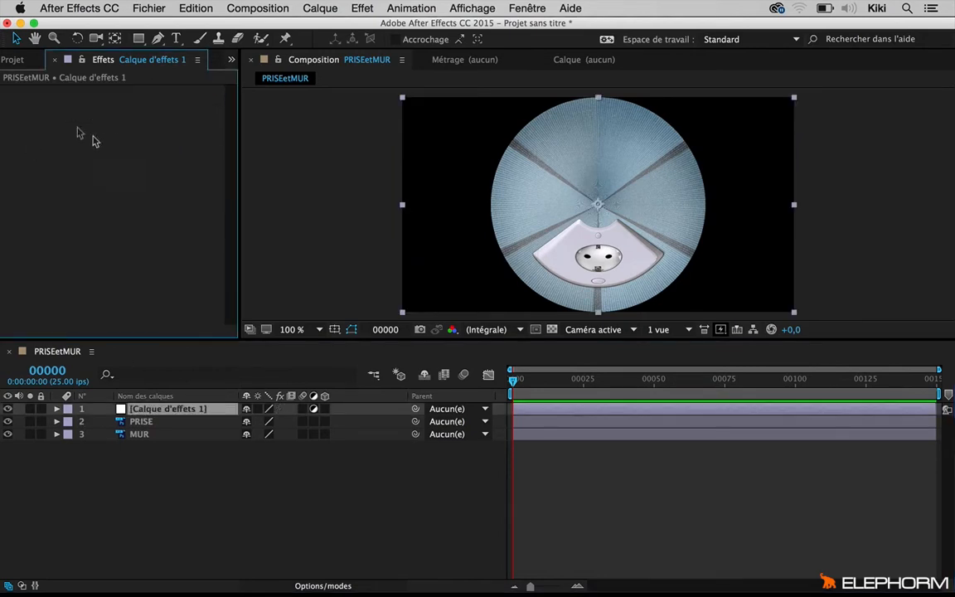
# - Apply the Turbulences effect to the effects layer with Quantité 62 and Taille 28, and preview it along the timeline
pyautogui.rightClick(86, 141)
pyautogui.moveTo(152, 307)
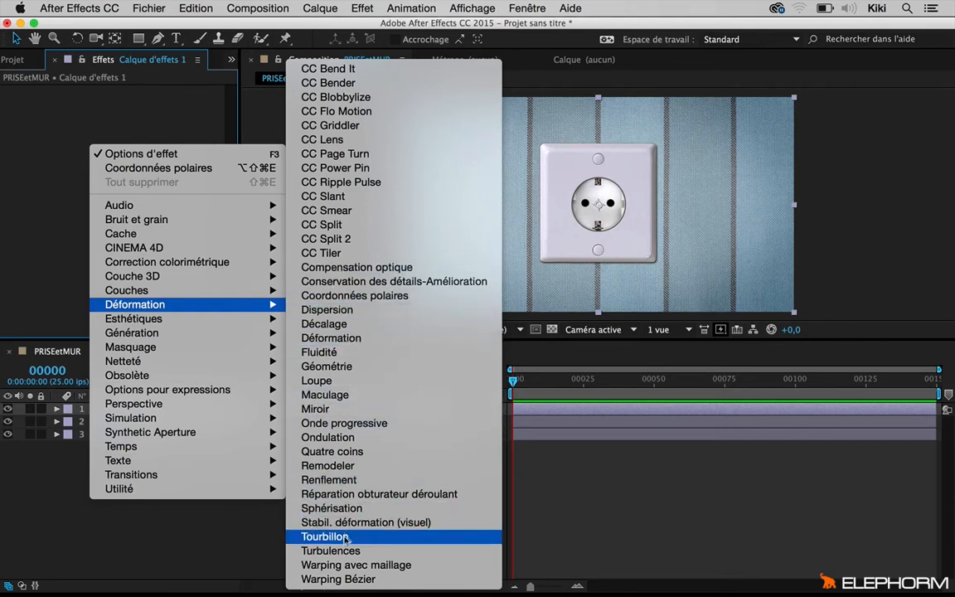
pyautogui.click(314, 551)
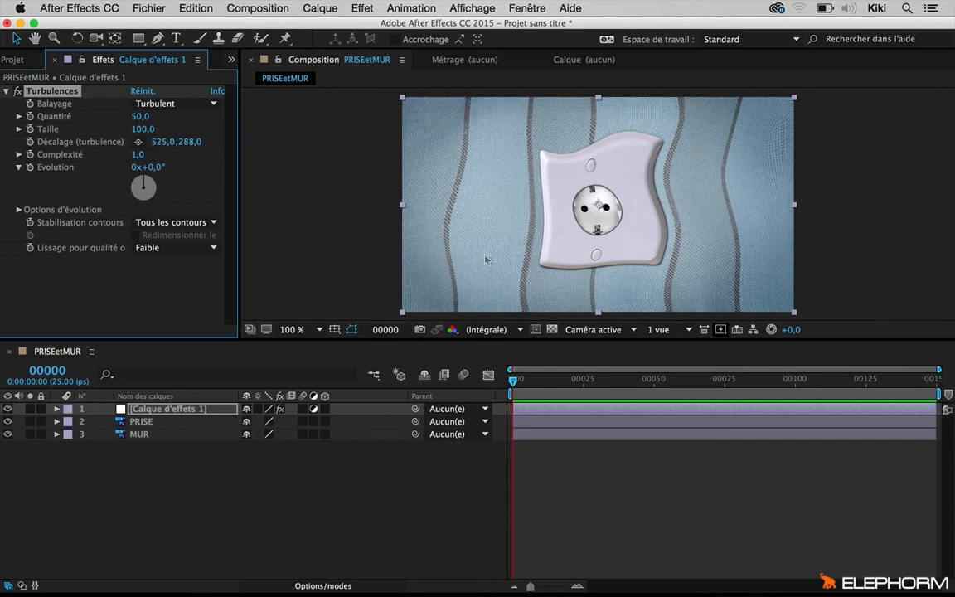
pyautogui.moveTo(137, 116); pyautogui.dragTo(85, 126)
pyautogui.moveTo(535, 380); pyautogui.dragTo(725, 378)
pyautogui.press('Home')
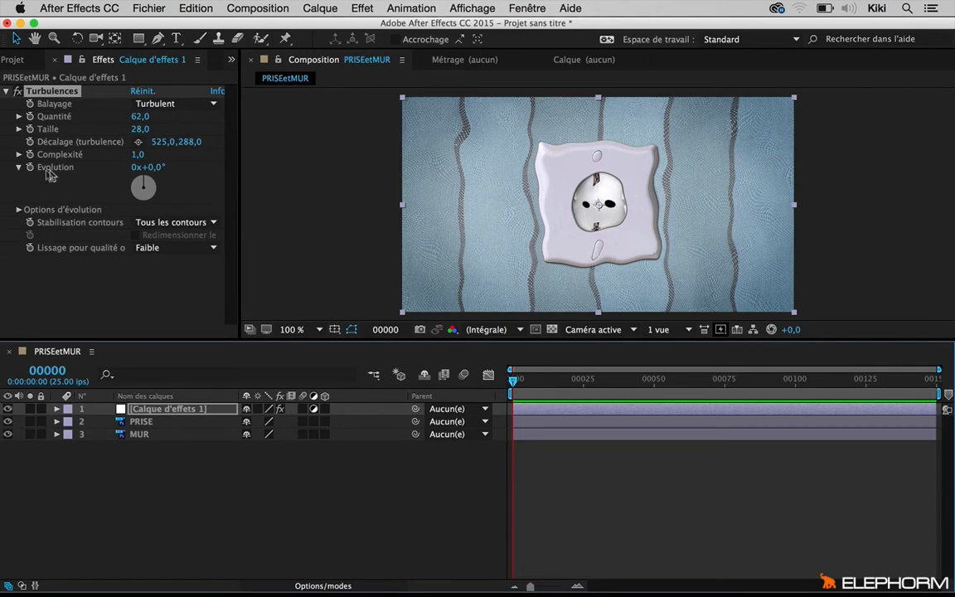
# - Set the Evolution of the Turbulences effect to 288°
pyautogui.click(145, 167)
pyautogui.click(91, 190)
pyautogui.moveTo(157, 169); pyautogui.dragTo(12, 191)
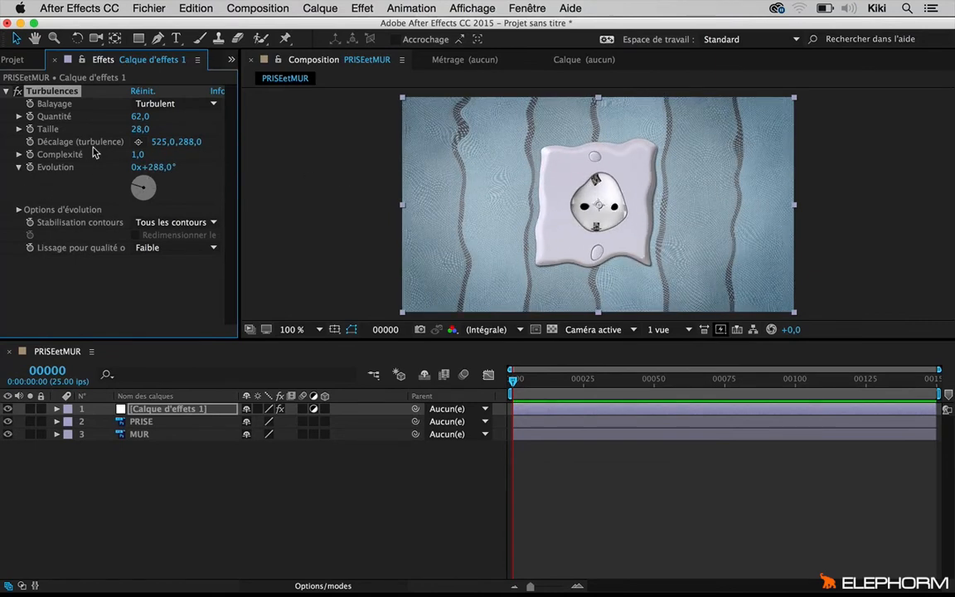
# - Try the Renflement + lisse and Torsion + lisse variants of Turbulences with a different Quantité, and delete the effect
pyautogui.click(148, 104)
pyautogui.click(157, 186)
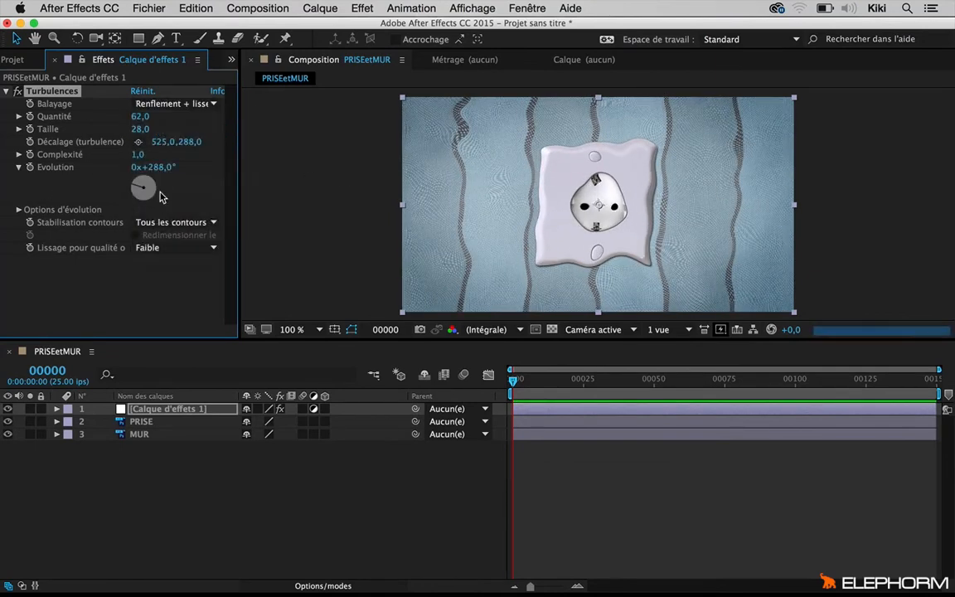
pyautogui.click(162, 105)
pyautogui.click(157, 199)
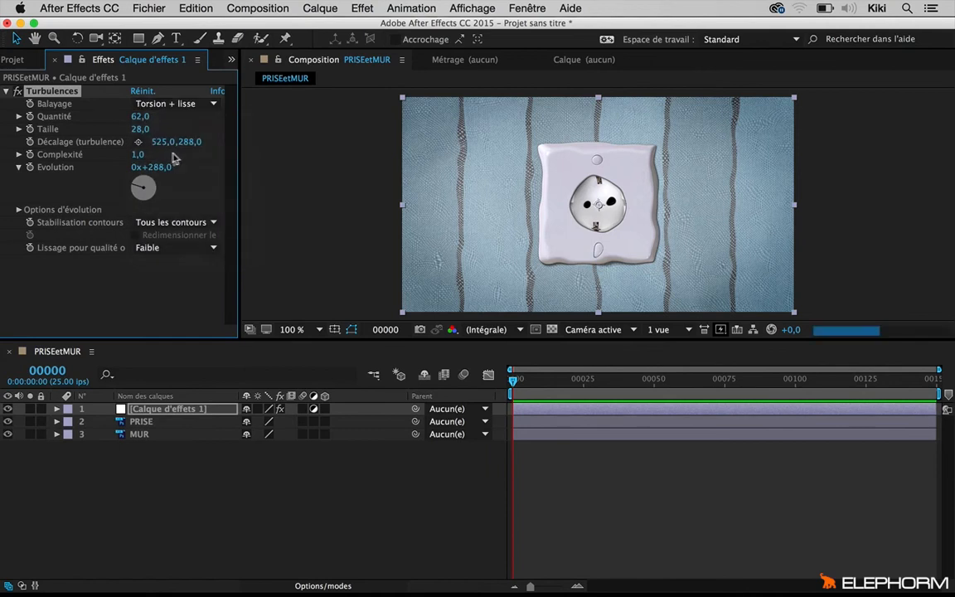
pyautogui.moveTo(134, 116); pyautogui.dragTo(43, 123)
pyautogui.press('Delete')
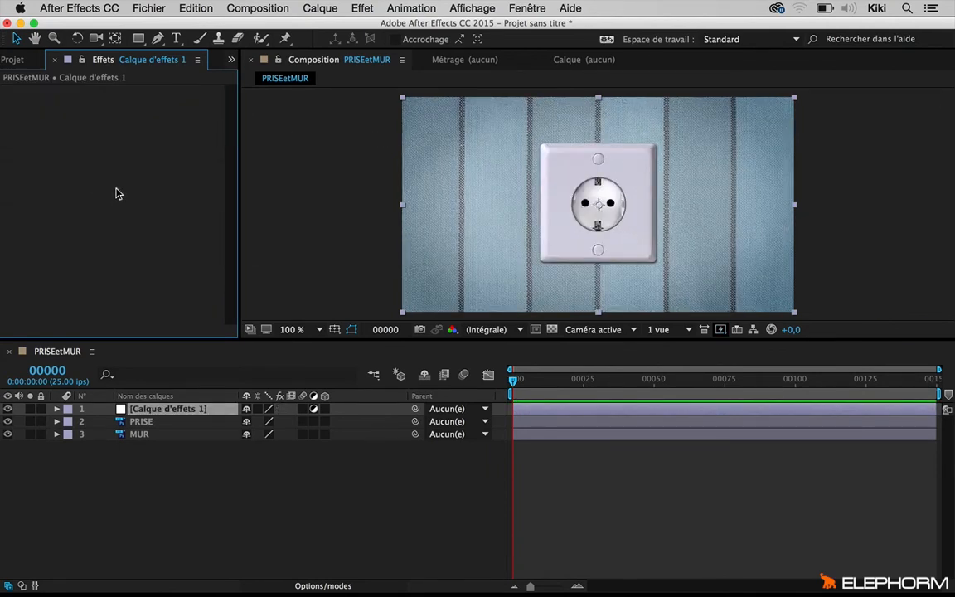
# - Try the CC Lens effect on the effects layer with different Size and Center values, and delete the effect
pyautogui.rightClick(116, 193)
pyautogui.moveTo(180, 366)
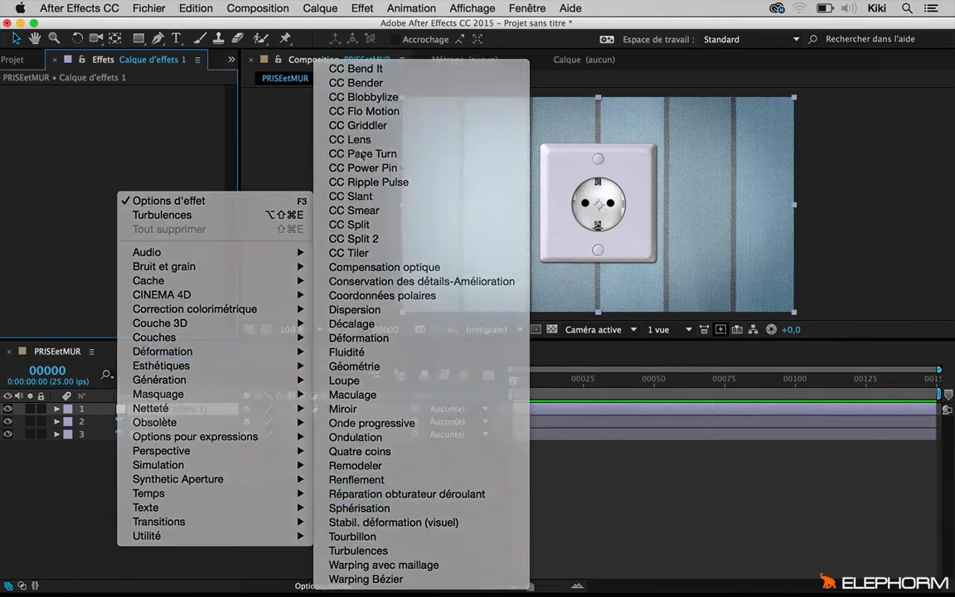
pyautogui.click(351, 141)
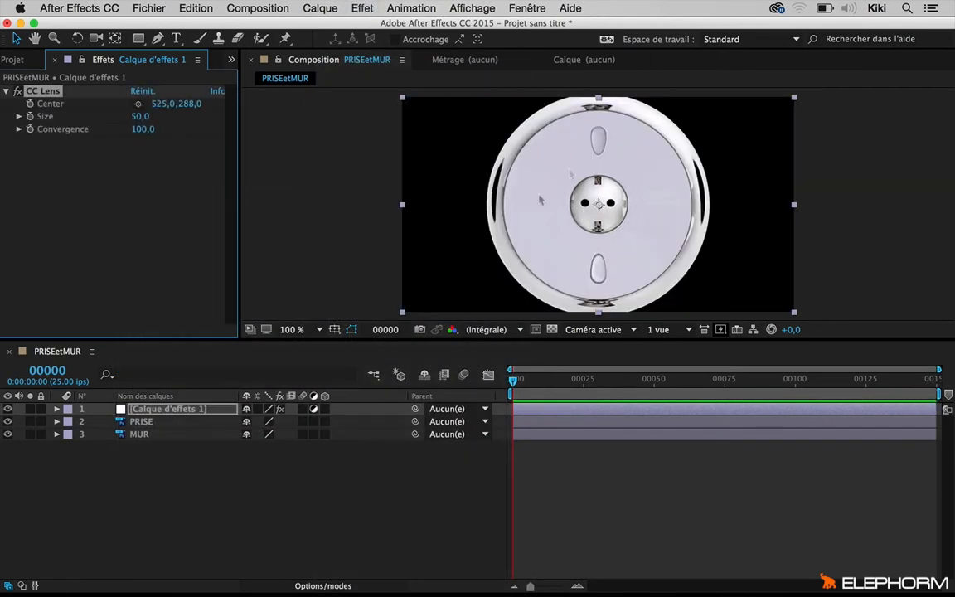
pyautogui.moveTo(138, 116); pyautogui.dragTo(156, 106)
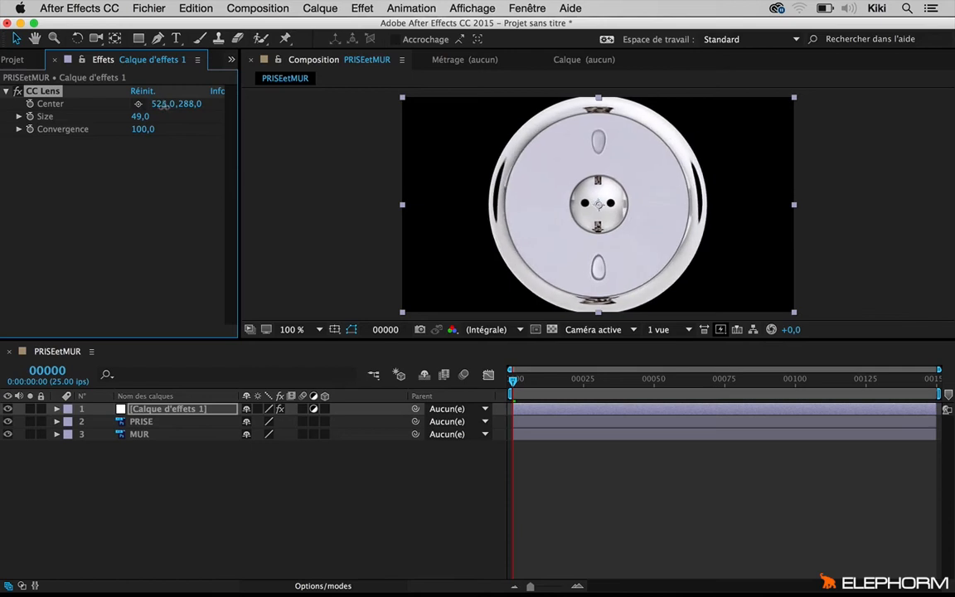
pyautogui.moveTo(307, 145); pyautogui.dragTo(360, 157)
pyautogui.press('Delete')
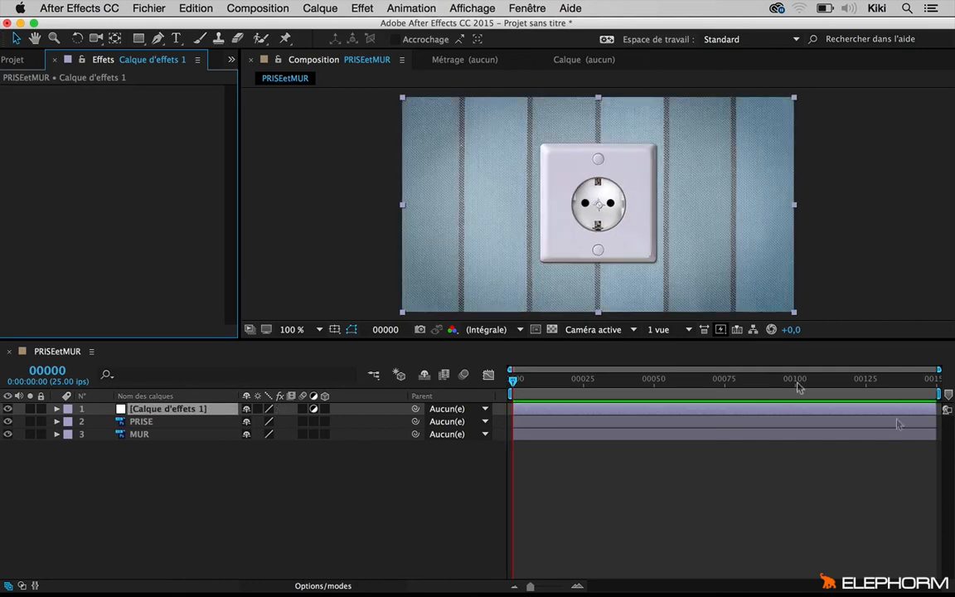
# - Apply the Fluidité effect to the effects layer and smear the socket and wall stripes outward with its Déformation tool
pyautogui.rightClick(82, 173)
pyautogui.moveTo(124, 331)
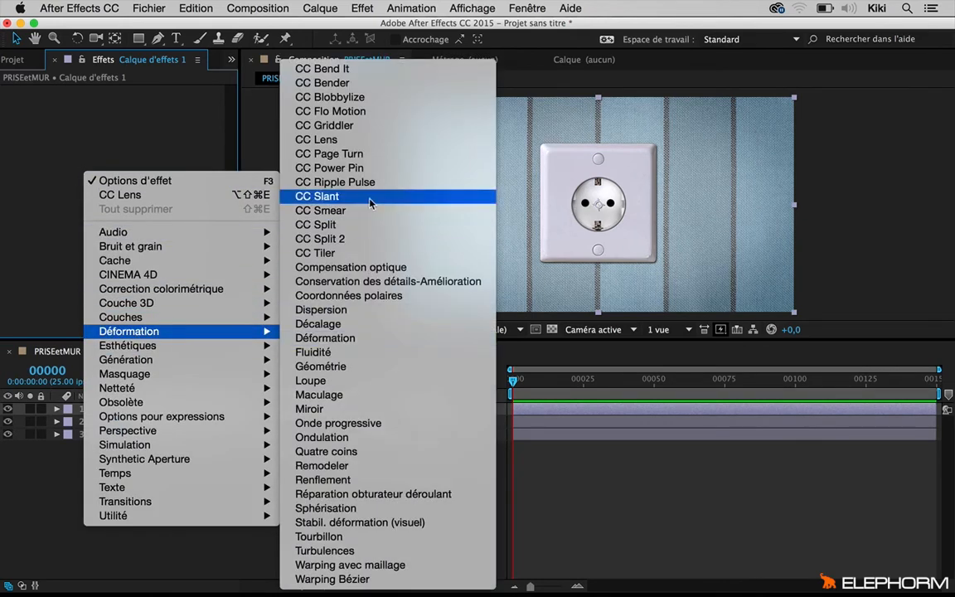
pyautogui.click(312, 352)
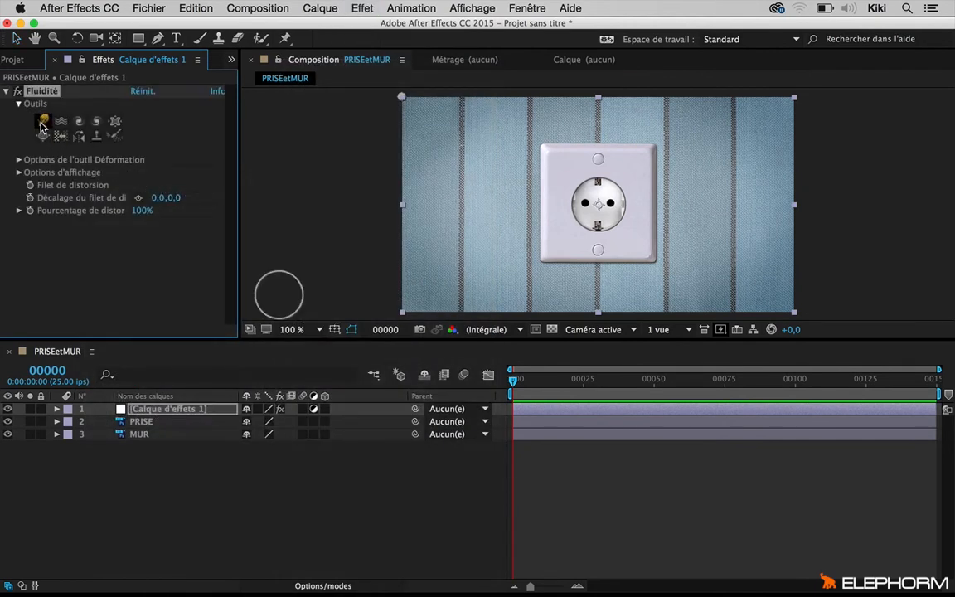
pyautogui.moveTo(587, 214)
pyautogui.mouseDown()
pyautogui.moveTo(454, 286)
pyautogui.moveTo(562, 202)
pyautogui.moveTo(574, 201)
pyautogui.moveTo(432, 294)
pyautogui.moveTo(598, 294)
pyautogui.mouseUp()
pyautogui.moveTo(638, 184)
pyautogui.mouseDown()
pyautogui.moveTo(701, 261)
pyautogui.moveTo(636, 178)
pyautogui.moveTo(729, 221)
pyautogui.mouseUp()
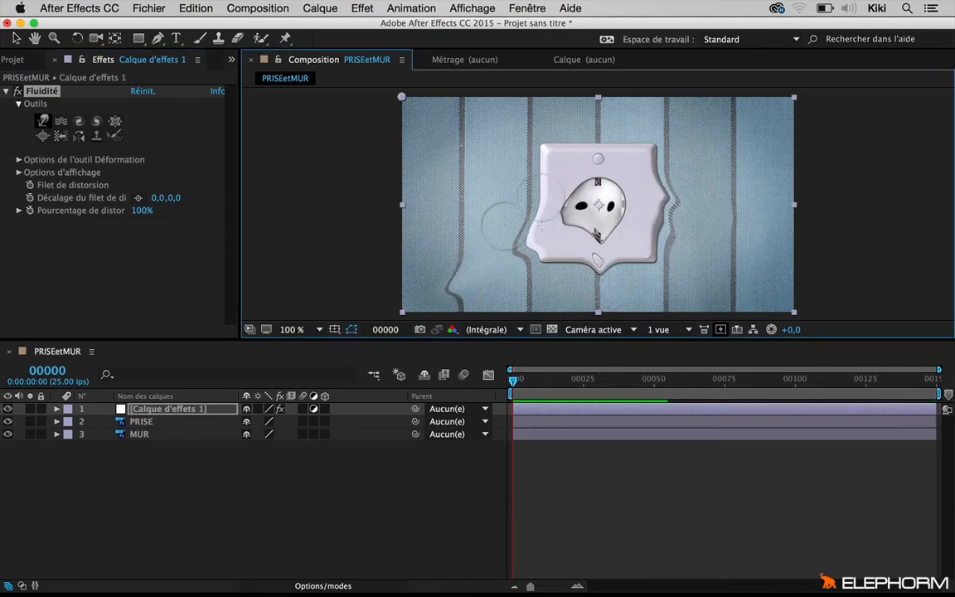
# - Raise the distortion percentage of Fluidité to 178% and delete the effect
pyautogui.moveTo(139, 213); pyautogui.dragTo(88, 137)
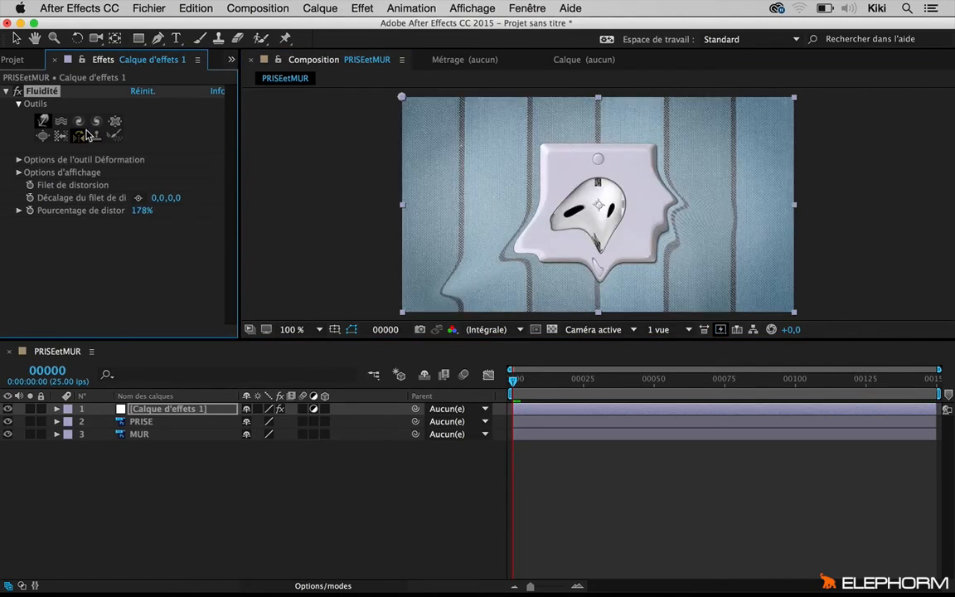
pyautogui.press('Delete')
# - Apply the Remplir effect from the Génération category to the effects layer
pyautogui.rightClick(118, 150)
pyautogui.click(320, 8)
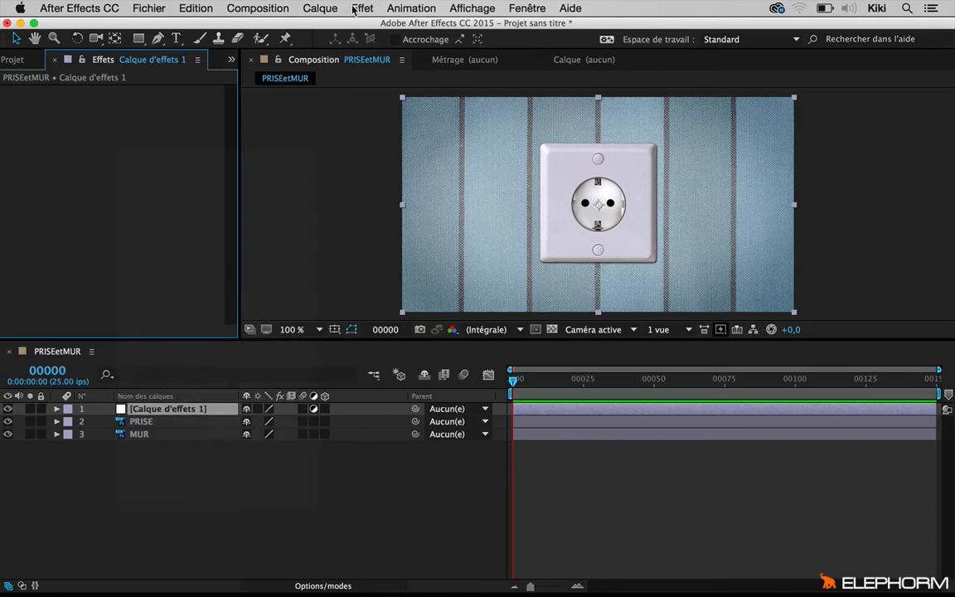
pyautogui.click(362, 7)
pyautogui.moveTo(387, 219)
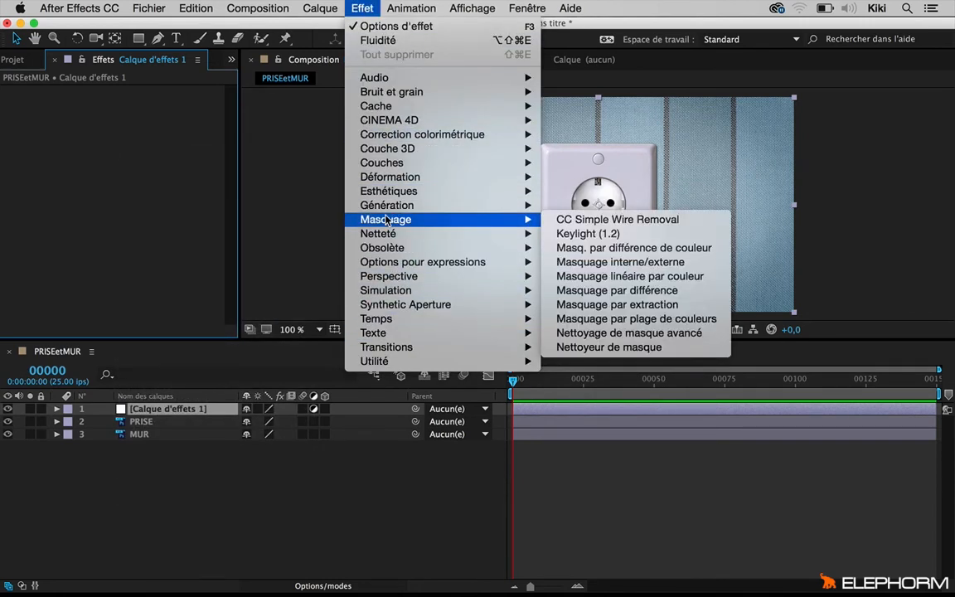
pyautogui.moveTo(369, 205)
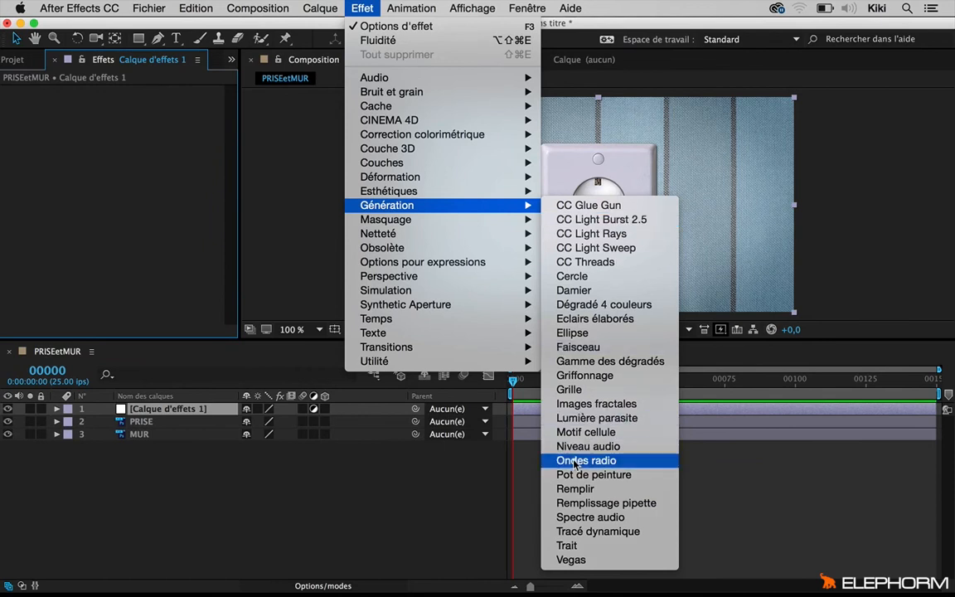
pyautogui.click(580, 488)
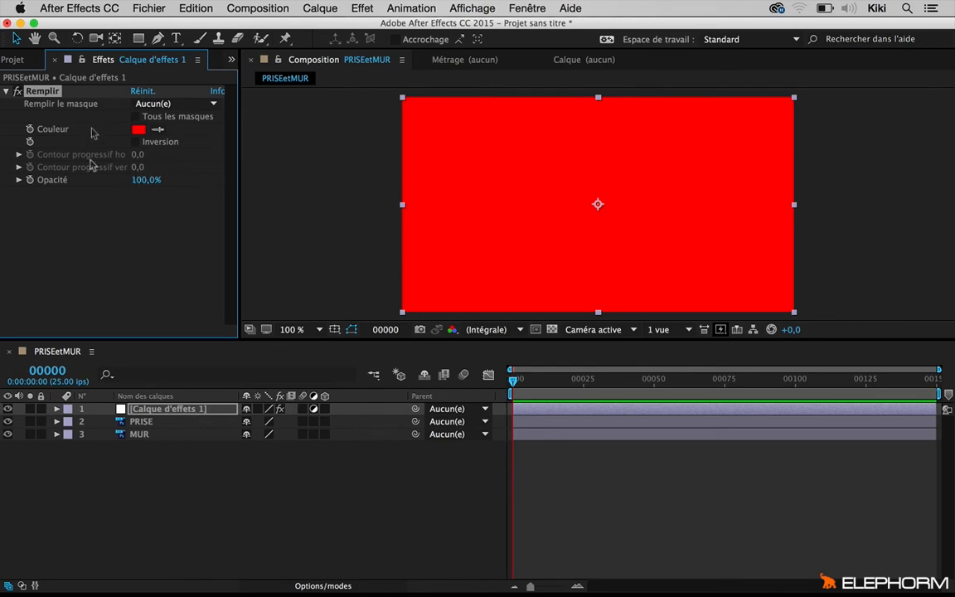
# - Try bright green 1EFF43 as the Remplir colour, cancel the colour change and delete the effect
pyautogui.click(138, 129)
pyautogui.click(695, 320)
pyautogui.click(666, 298)
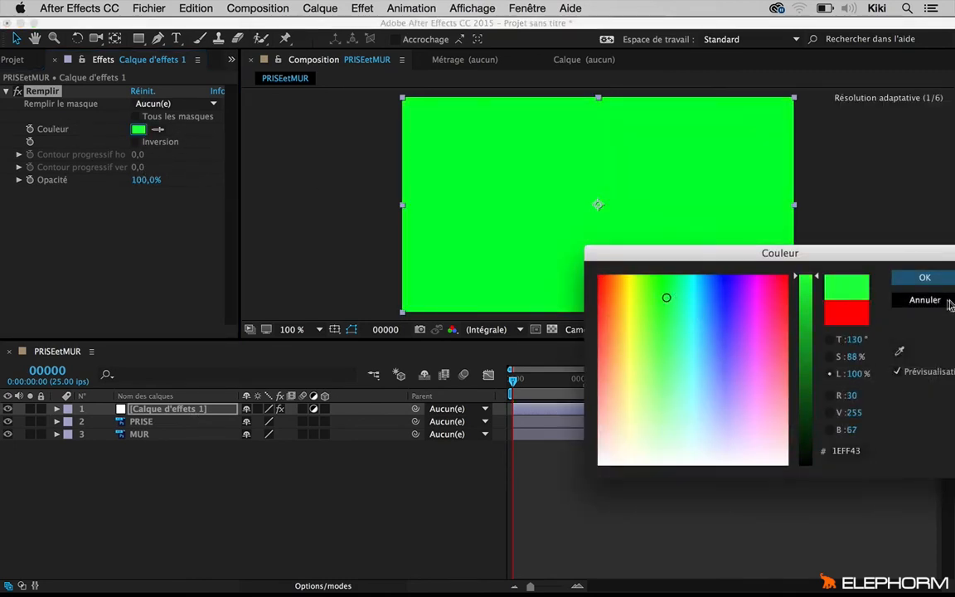
pyautogui.click(950, 304)
pyautogui.press('Delete')
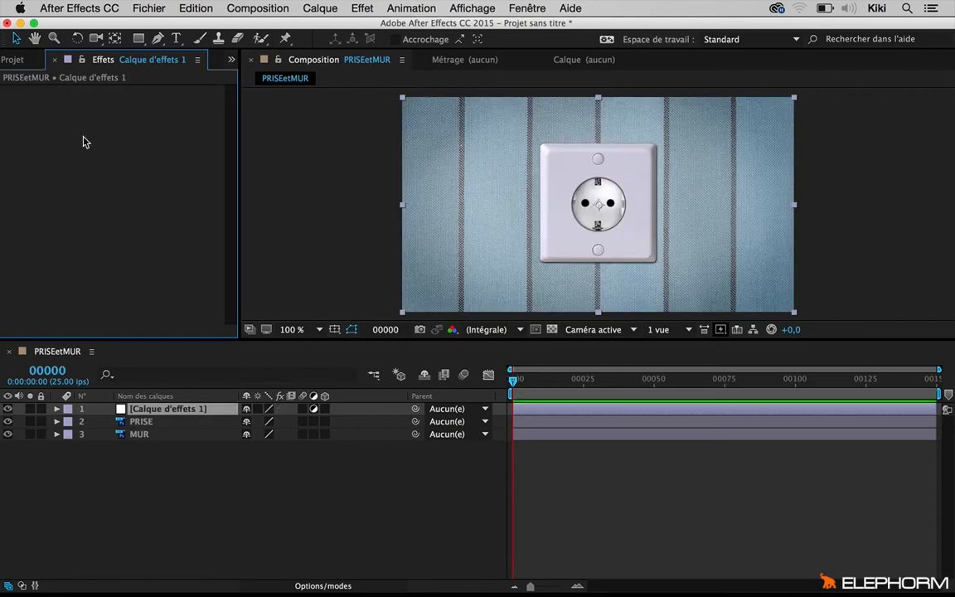
# - Apply the Grille effect to the effects layer and thicken its Bordure to 36
pyautogui.rightClick(83, 142)
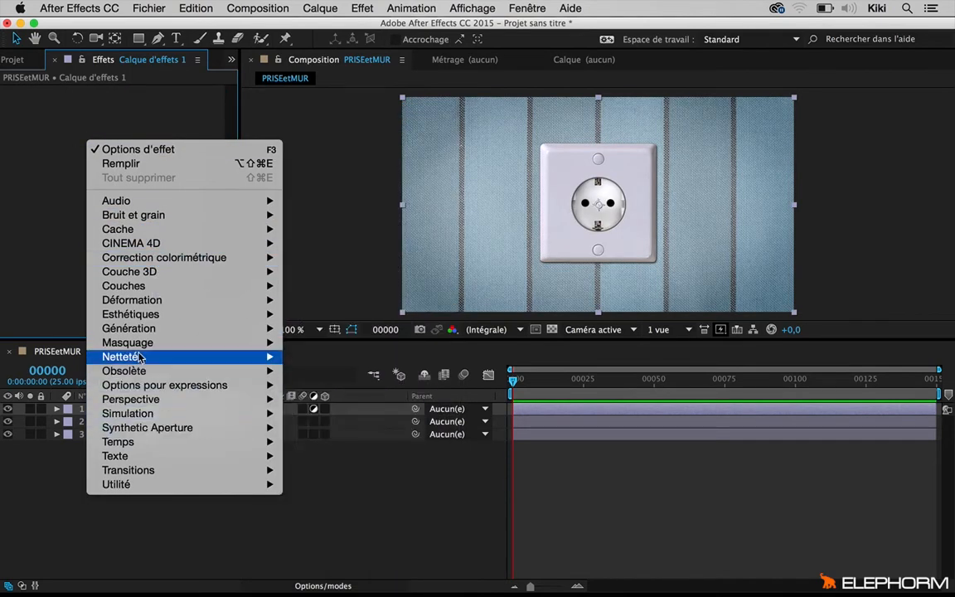
pyautogui.moveTo(170, 328)
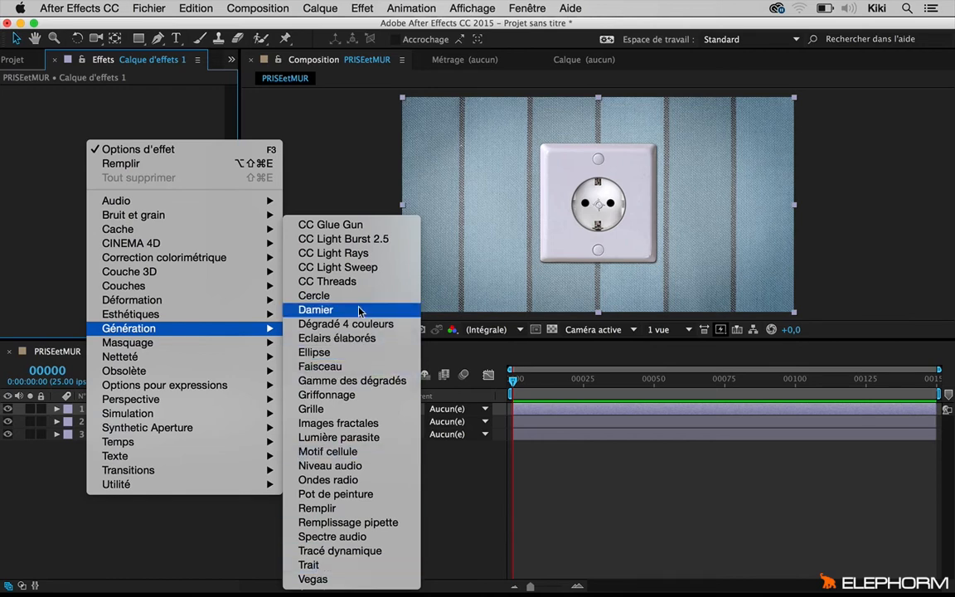
pyautogui.click(332, 409)
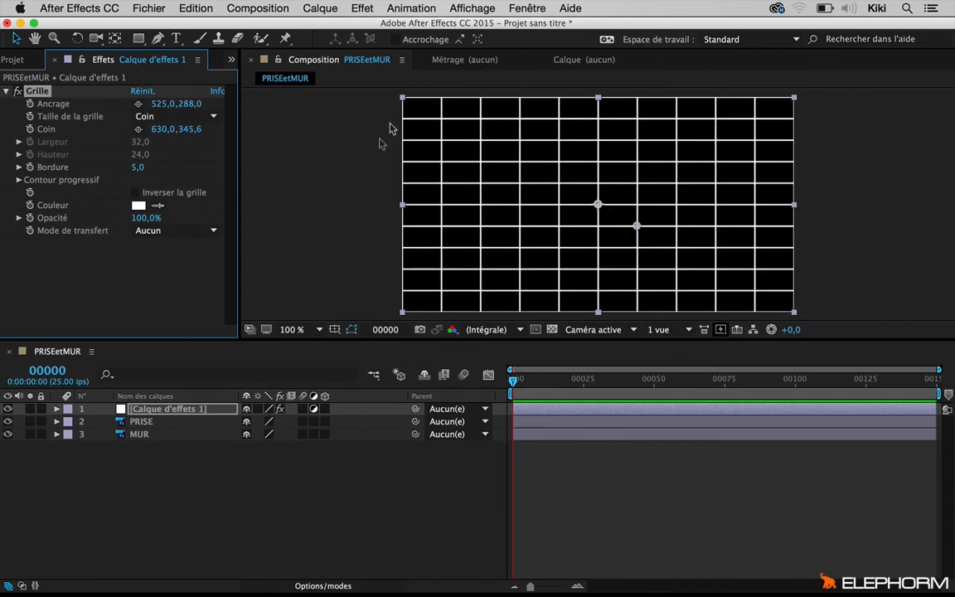
pyautogui.moveTo(138, 168); pyautogui.dragTo(164, 167)
pyautogui.click(162, 103)
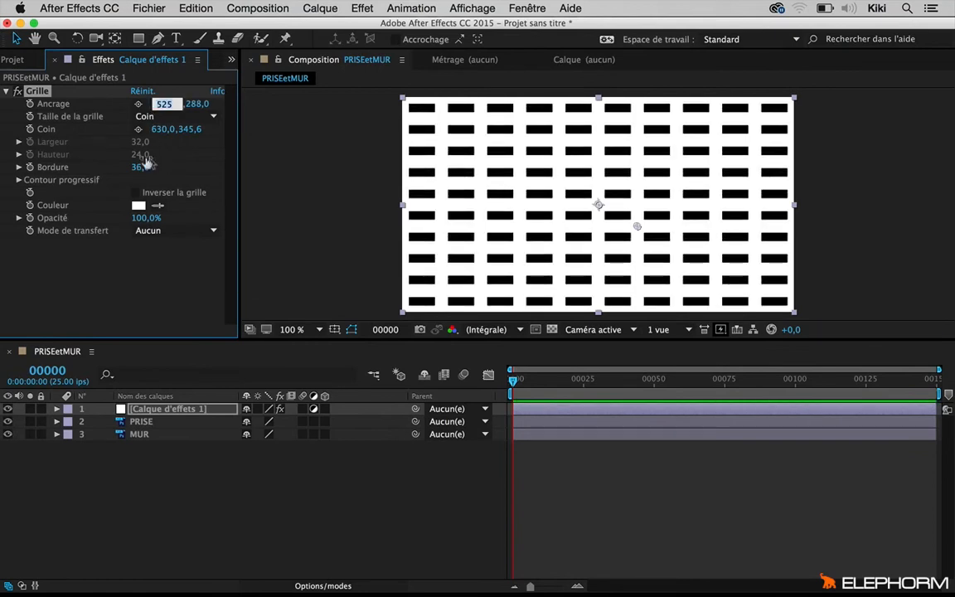
# - Invert the grid and size it by width and height sliders, with Largeur 68,8 and Bordure 14
pyautogui.click(136, 193)
pyautogui.click(174, 116)
pyautogui.click(162, 160)
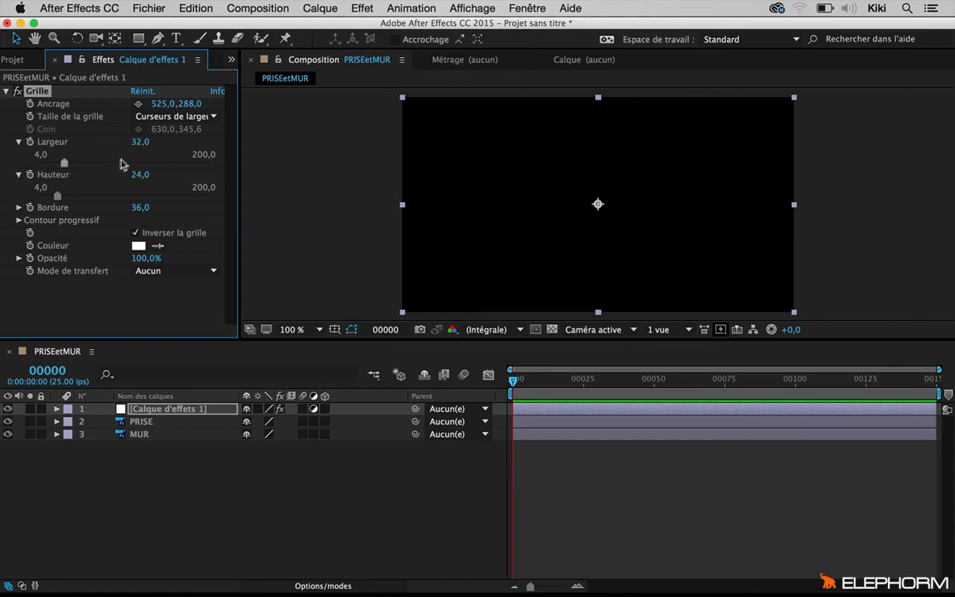
pyautogui.moveTo(96, 170); pyautogui.dragTo(97, 171)
pyautogui.moveTo(140, 208); pyautogui.dragTo(87, 182)
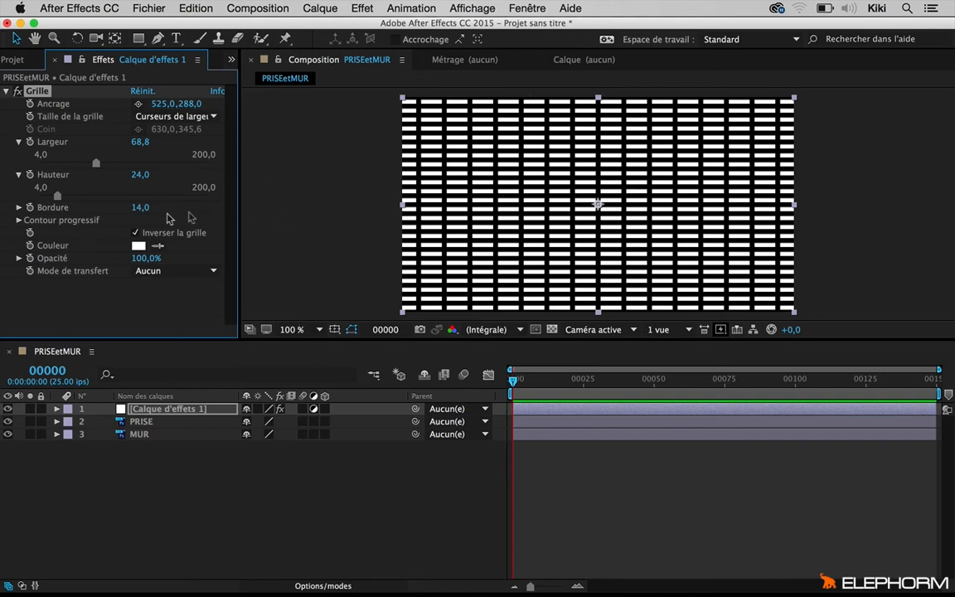
# - Delete the effects layer and create a full-frame dark royal blue solid of 1050 × 576 px
pyautogui.press('Return')
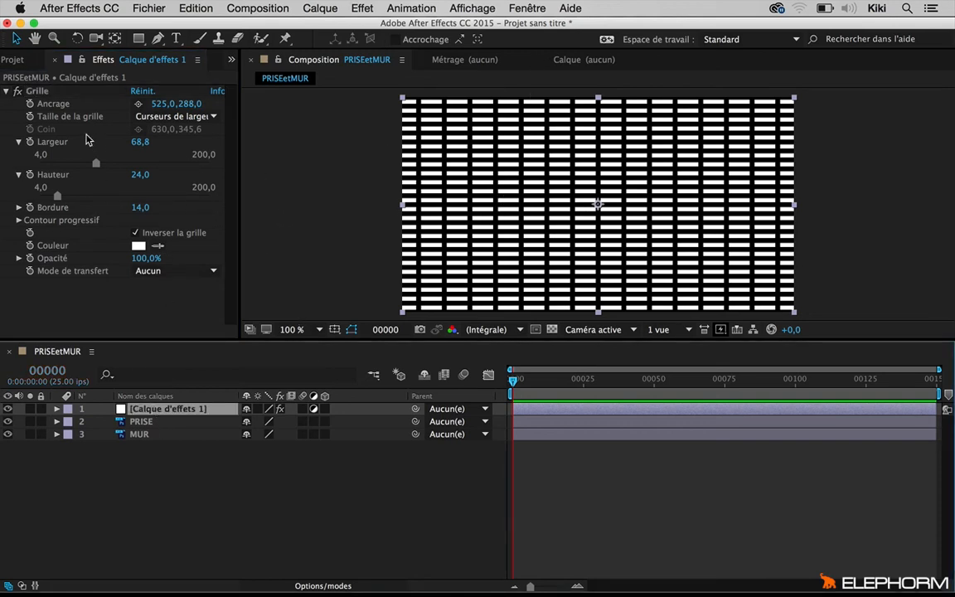
pyautogui.press('Delete')
pyautogui.rightClick(140, 437)
pyautogui.moveTo(365, 452)
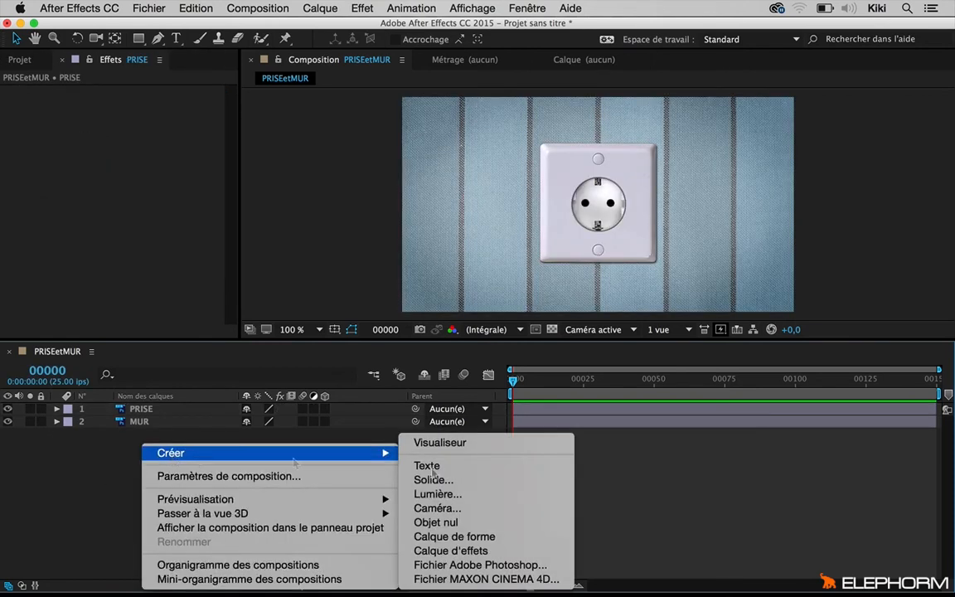
pyautogui.click(460, 482)
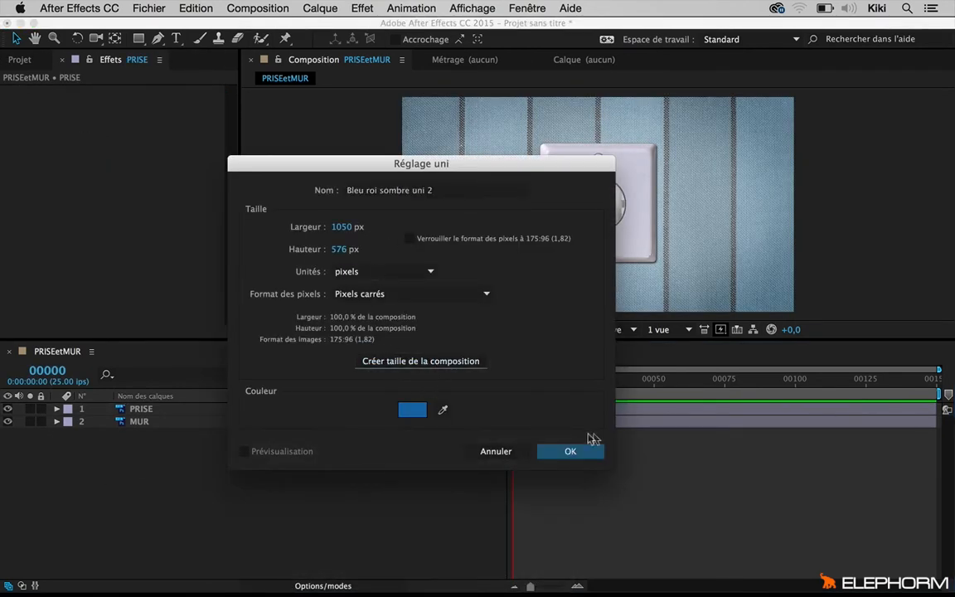
pyautogui.click(572, 450)
# - Apply the Grille effect from the Génération category to the blue solid
pyautogui.rightClick(102, 119)
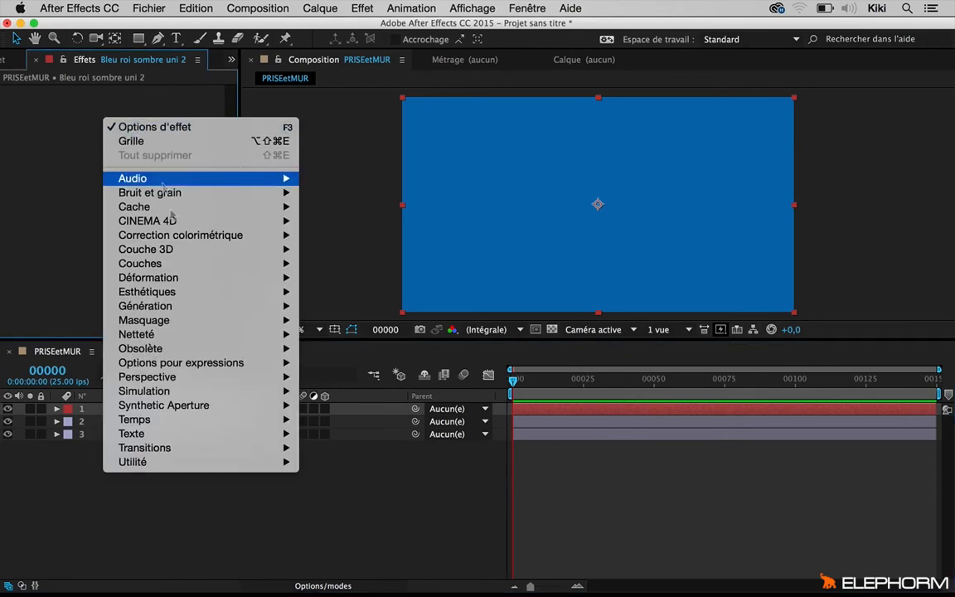
pyautogui.moveTo(241, 306)
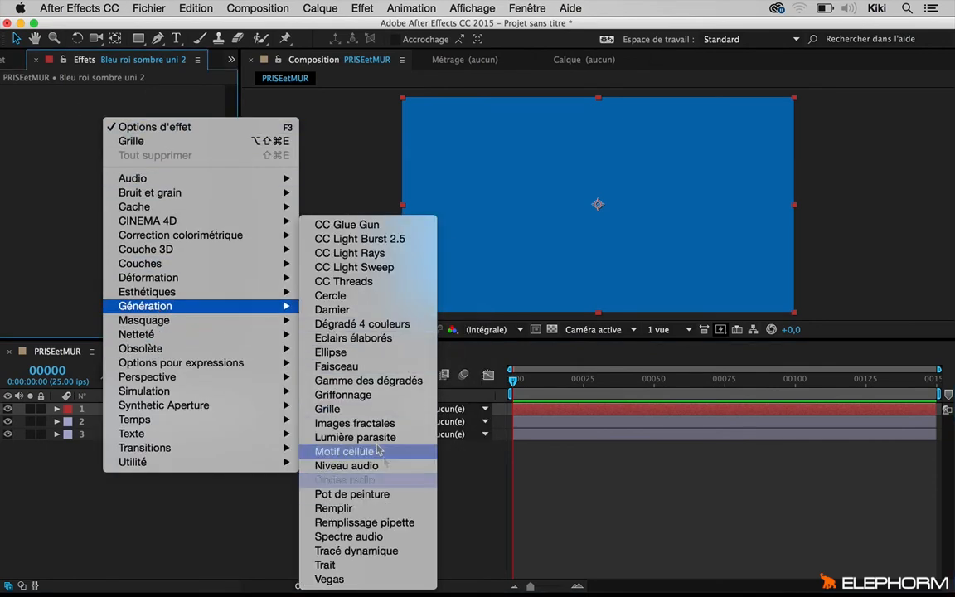
pyautogui.click(389, 409)
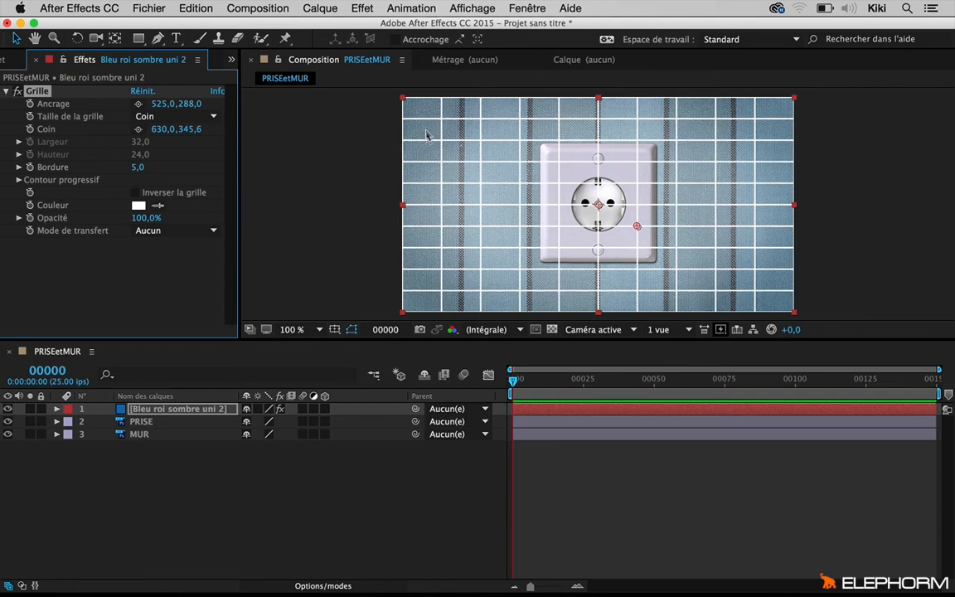
# - Size the solid's grid by width and height sliders and set its Largeur to 498,6
pyautogui.click(158, 116)
pyautogui.click(164, 156)
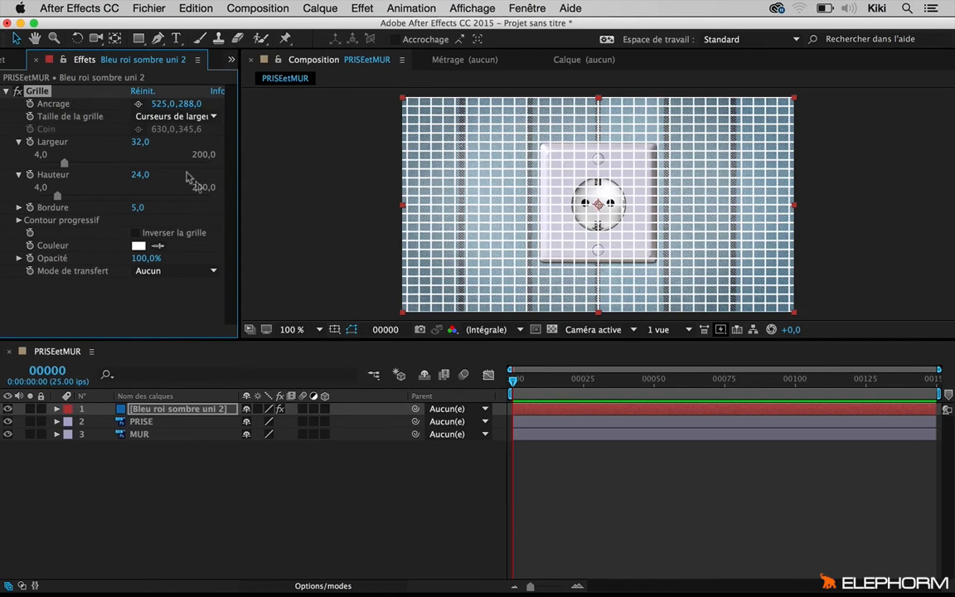
pyautogui.moveTo(68, 165); pyautogui.dragTo(212, 172)
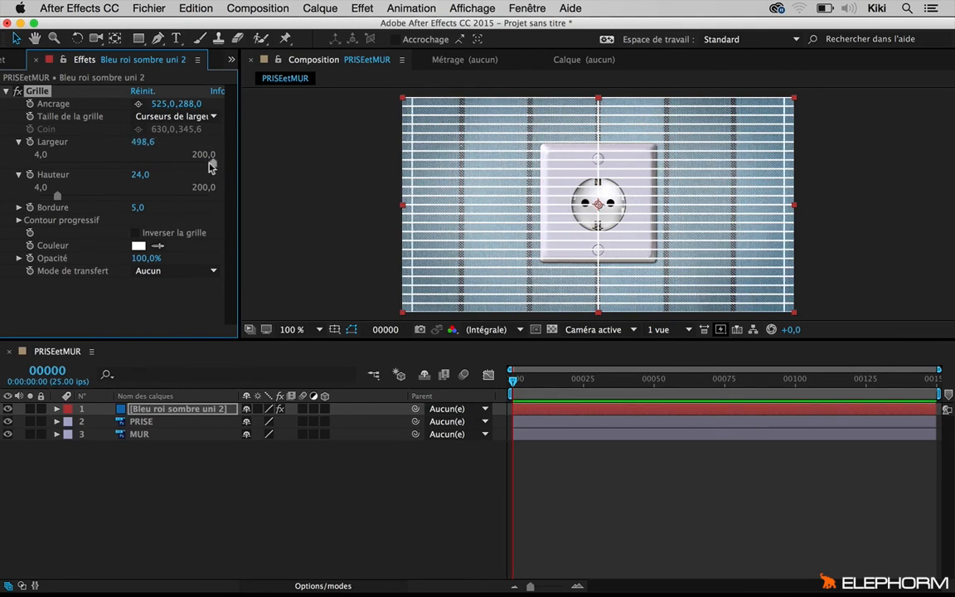
# - Set the grid's Largeur to 1446,6 and Hauteur to 9,0, and shift its Ancrage horizontally to 1087,0
pyautogui.moveTo(144, 142); pyautogui.dragTo(302, 143)
pyautogui.moveTo(146, 141); pyautogui.dragTo(171, 142)
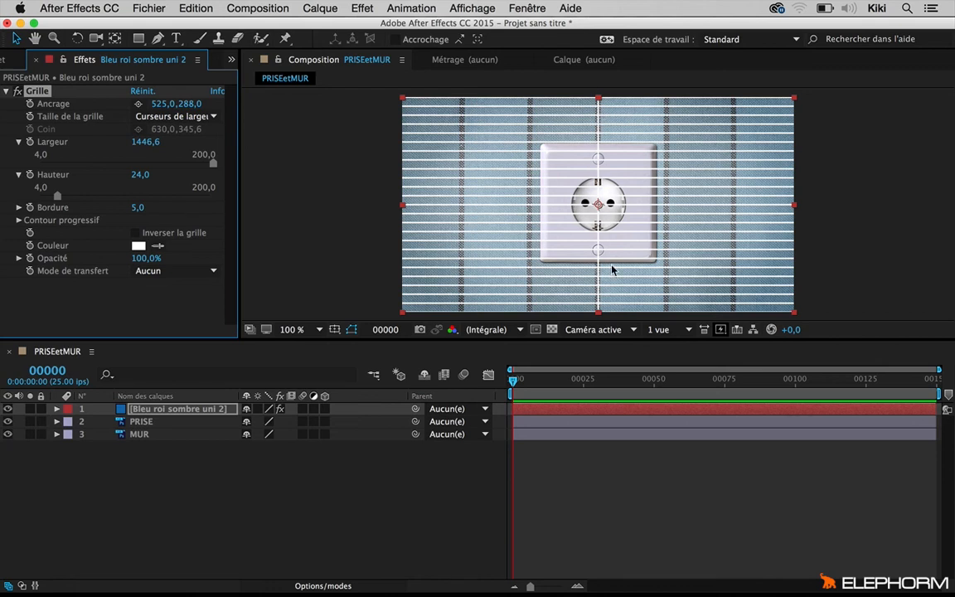
pyautogui.moveTo(158, 103); pyautogui.dragTo(209, 104)
pyautogui.press('space')
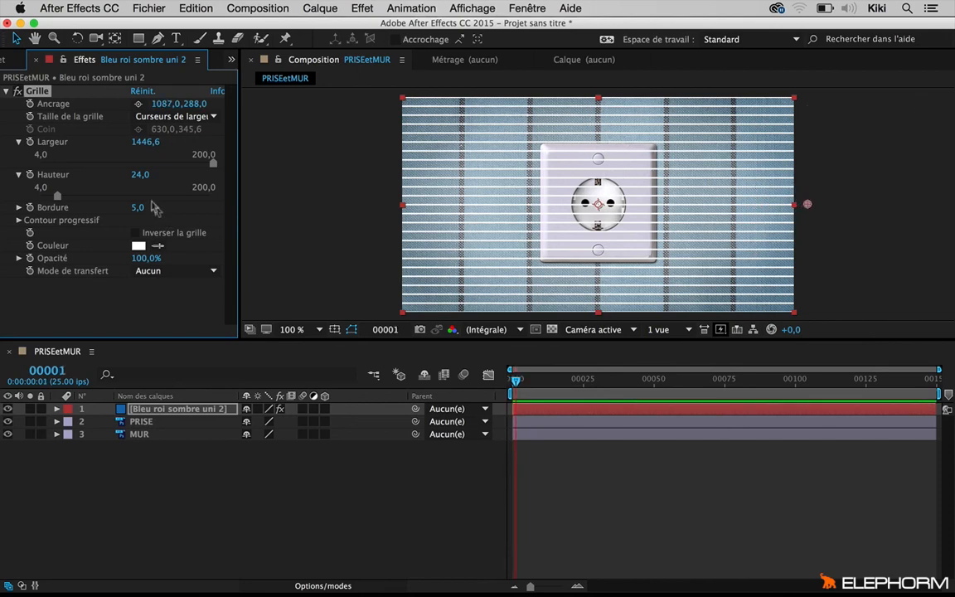
pyautogui.moveTo(139, 171); pyautogui.dragTo(136, 173)
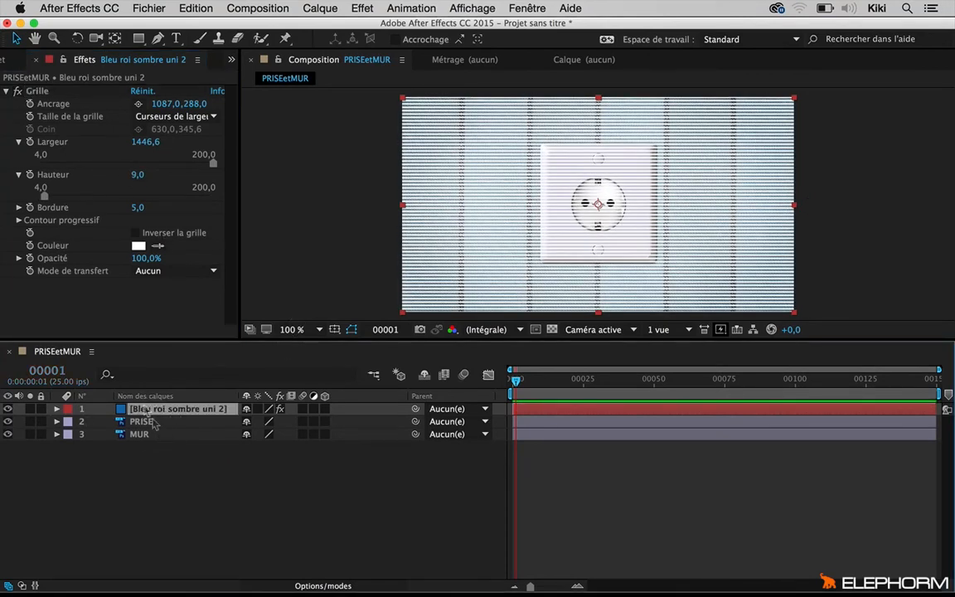
# - Try the Grille effect's own Opacité at 9 % and restore it to 100 %
pyautogui.moveTo(133, 260); pyautogui.dragTo(56, 246)
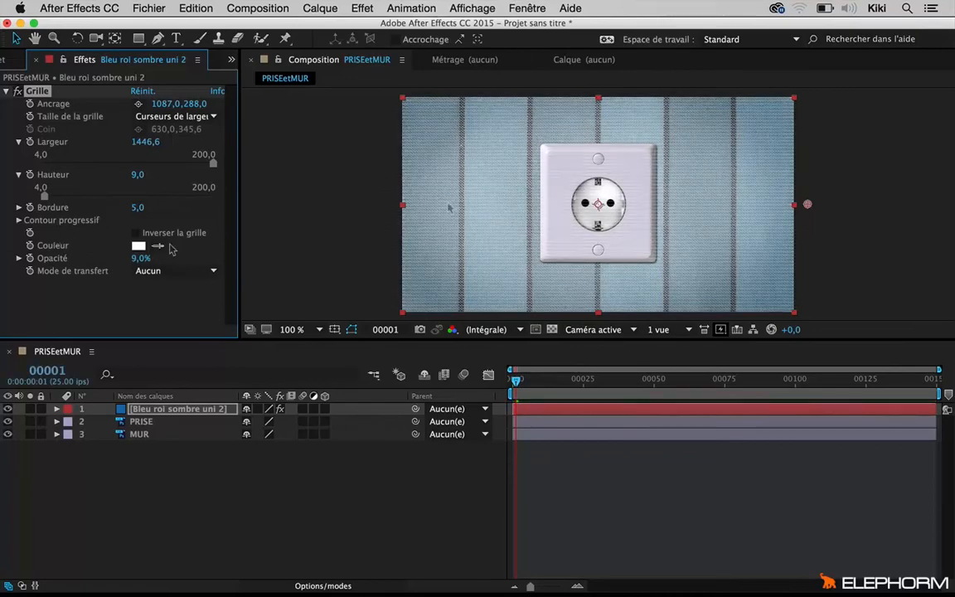
pyautogui.scroll(1, 484, 199)
pyautogui.scroll(3, 484, 199)
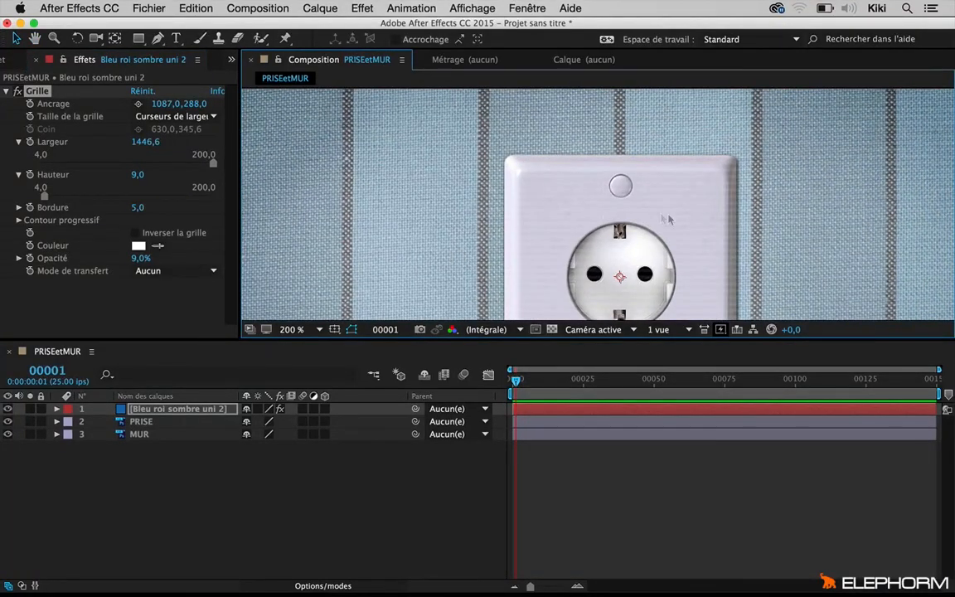
pyautogui.moveTo(138, 259); pyautogui.dragTo(348, 243)
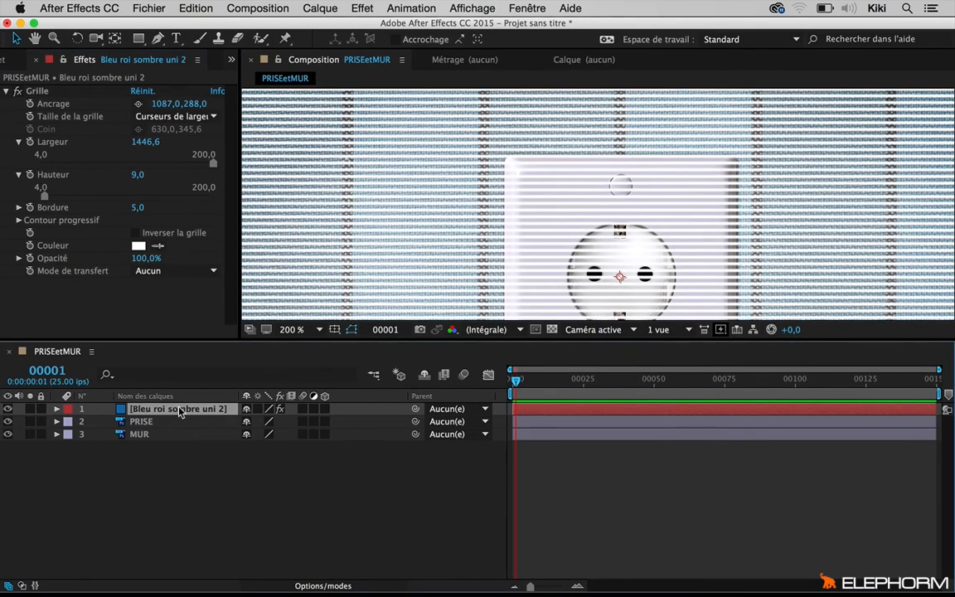
# - Set the blue solid's blend mode to Incrustation and lower its layer opacity to 36 %
pyautogui.press('t')
pyautogui.moveTo(259, 424); pyautogui.dragTo(423, 410)
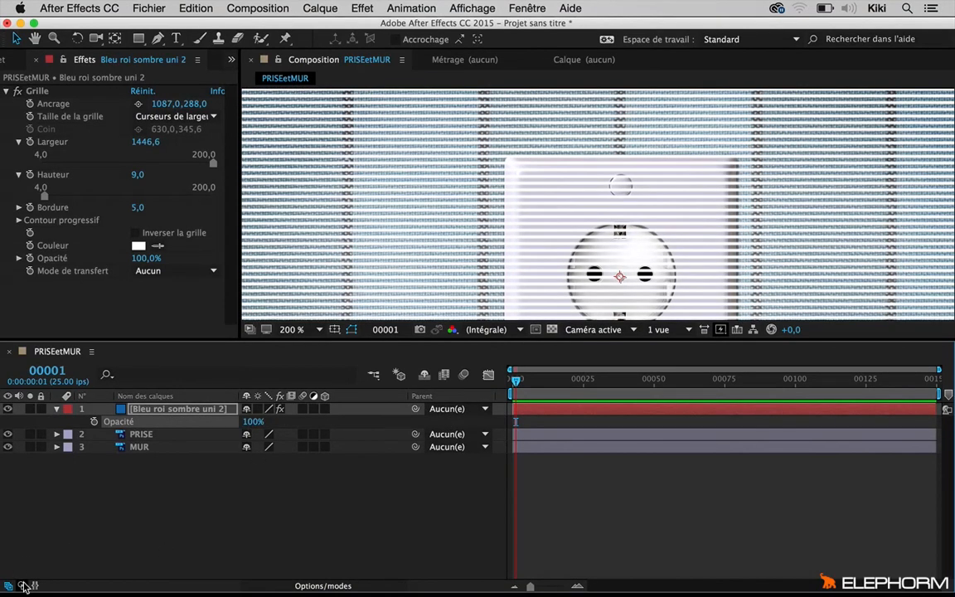
pyautogui.press('F4')
pyautogui.click(439, 409)
pyautogui.scroll(-5, 448, 497)
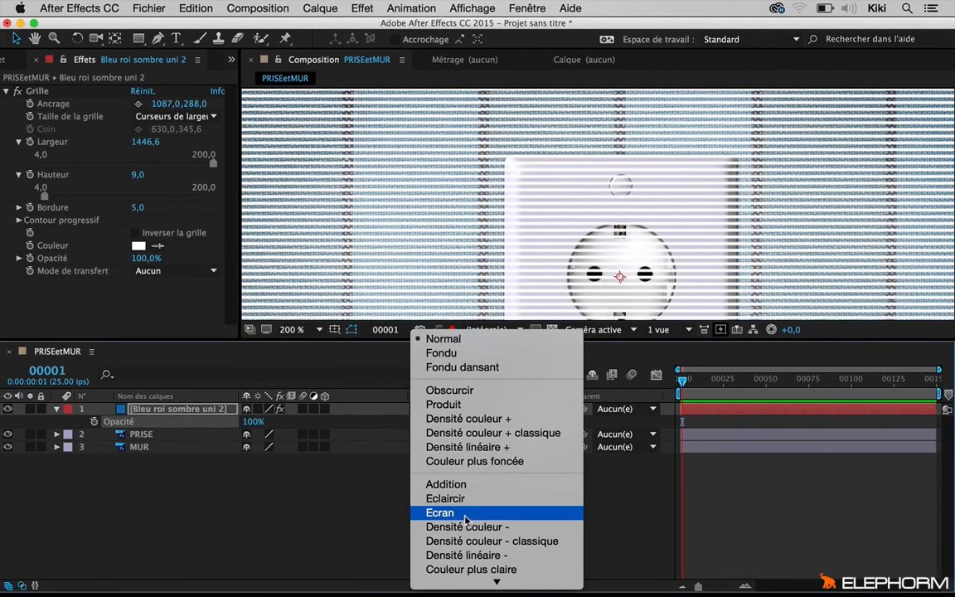
pyautogui.click(425, 471)
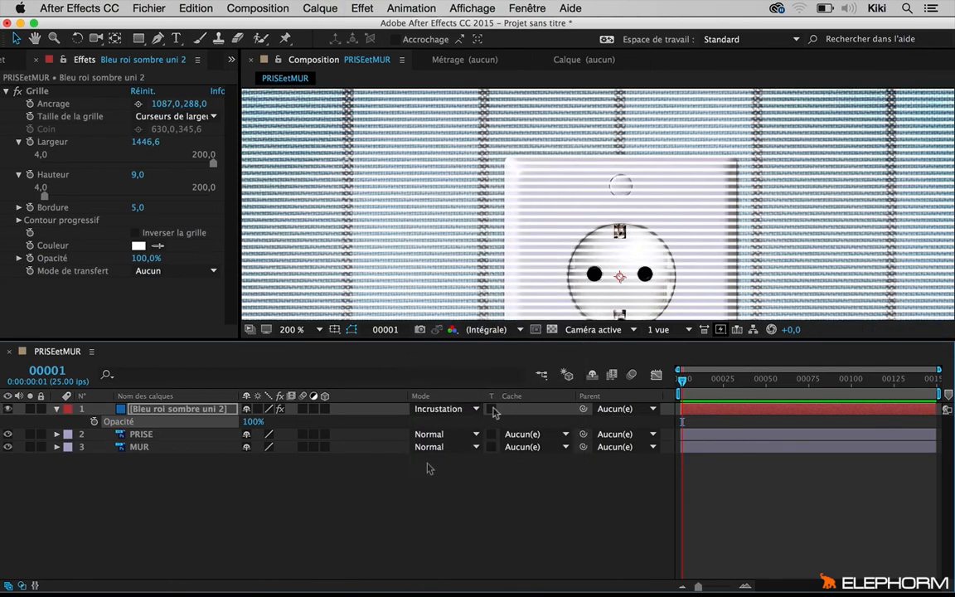
pyautogui.press(',')
pyautogui.moveTo(252, 422); pyautogui.dragTo(200, 421)
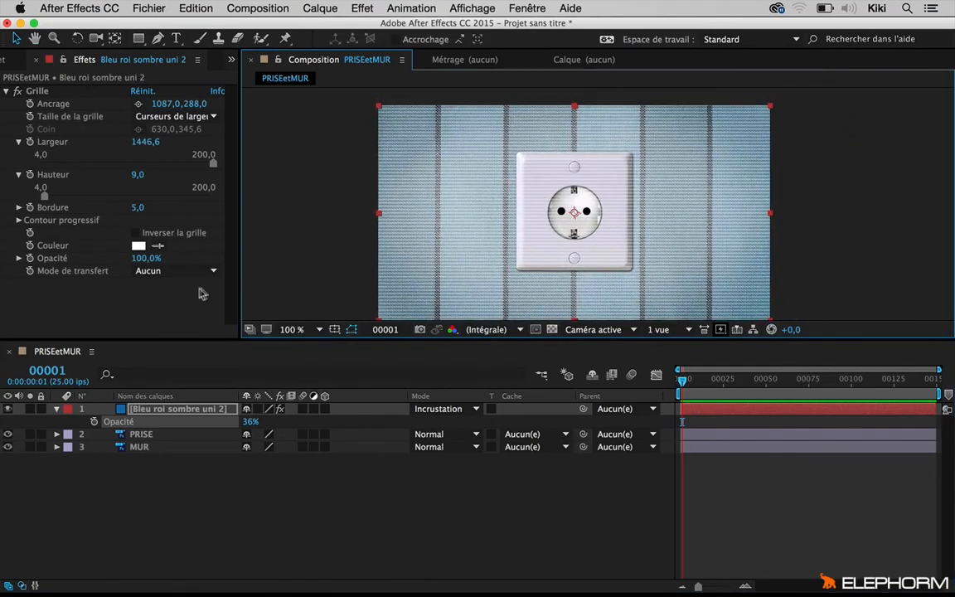
# - Delete the Grille effect from the blue solid
pyautogui.click(355, 146)
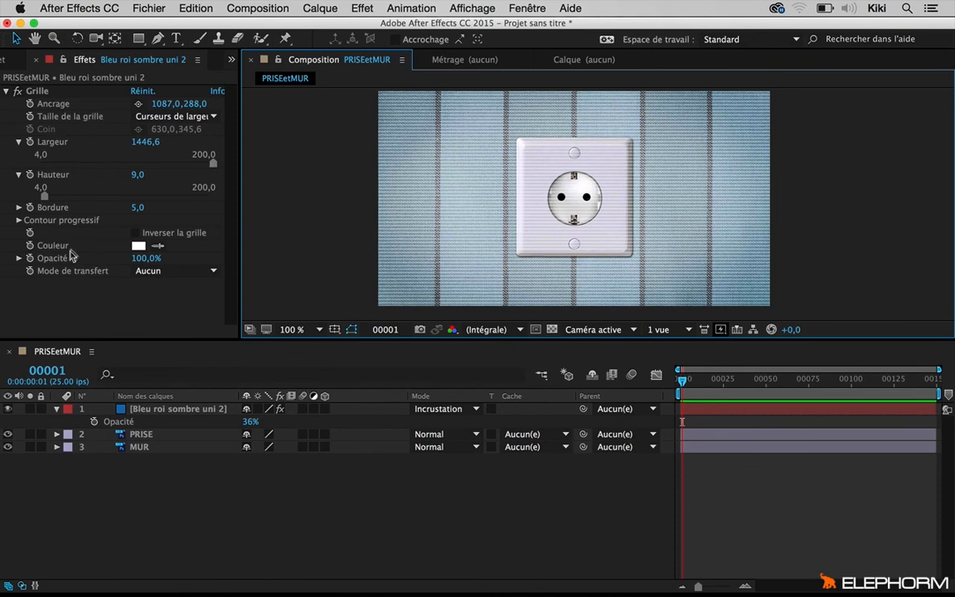
pyautogui.click(55, 94)
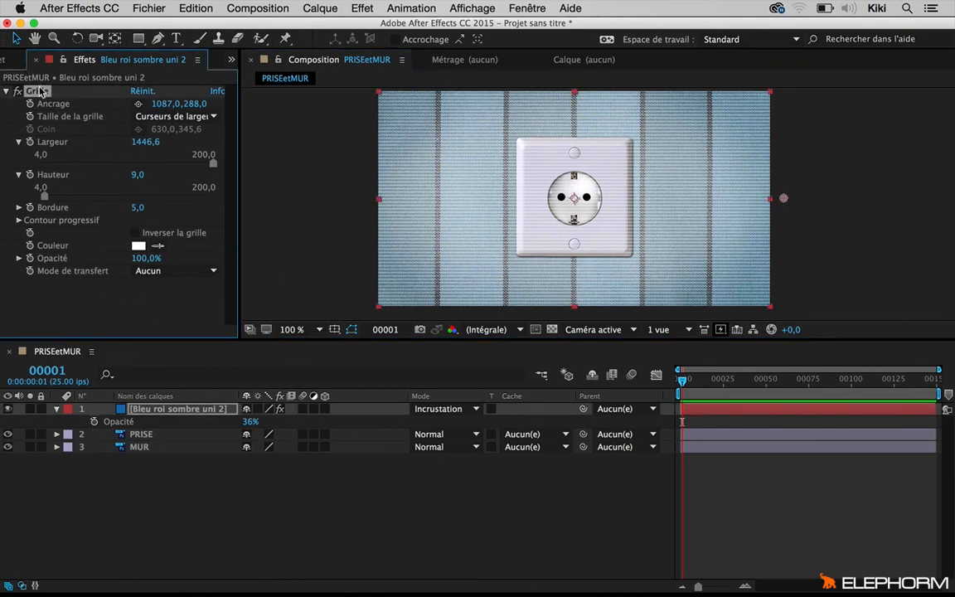
pyautogui.press('Delete')
# - Browse the available effect categories for the blue solid, including Perspective, Netteté, Texte and Déformation
pyautogui.rightClick(99, 184)
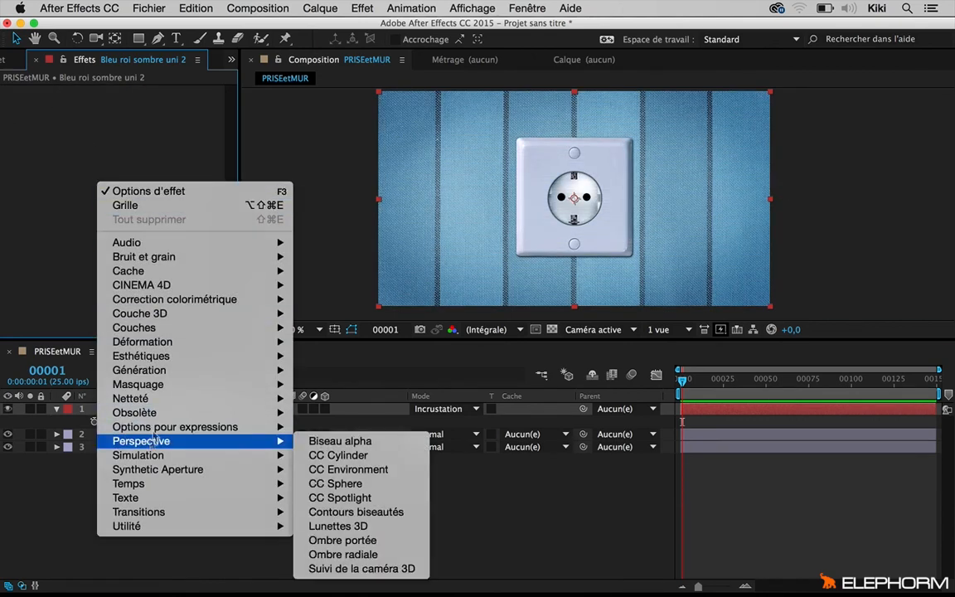
pyautogui.moveTo(151, 414)
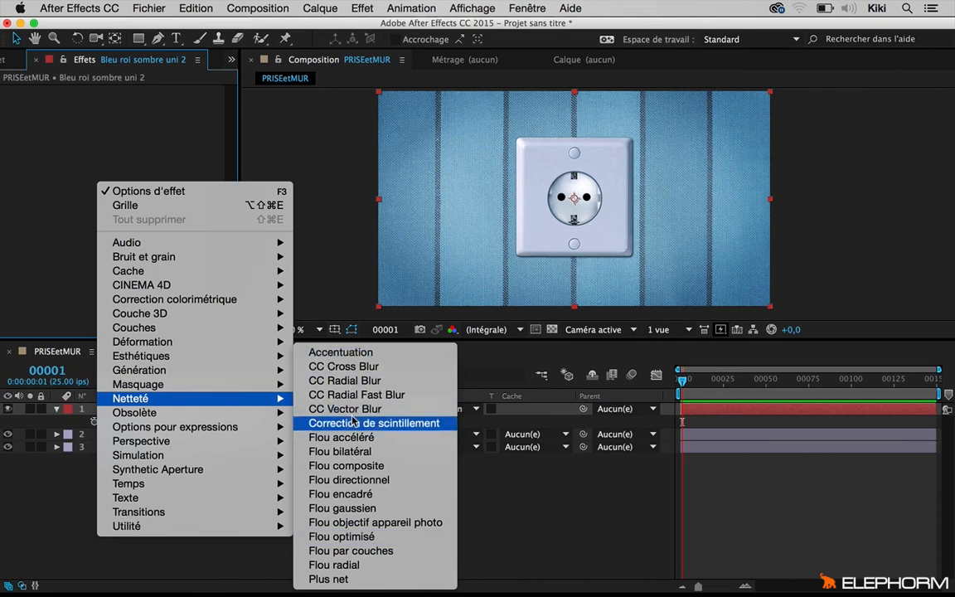
pyautogui.moveTo(171, 431)
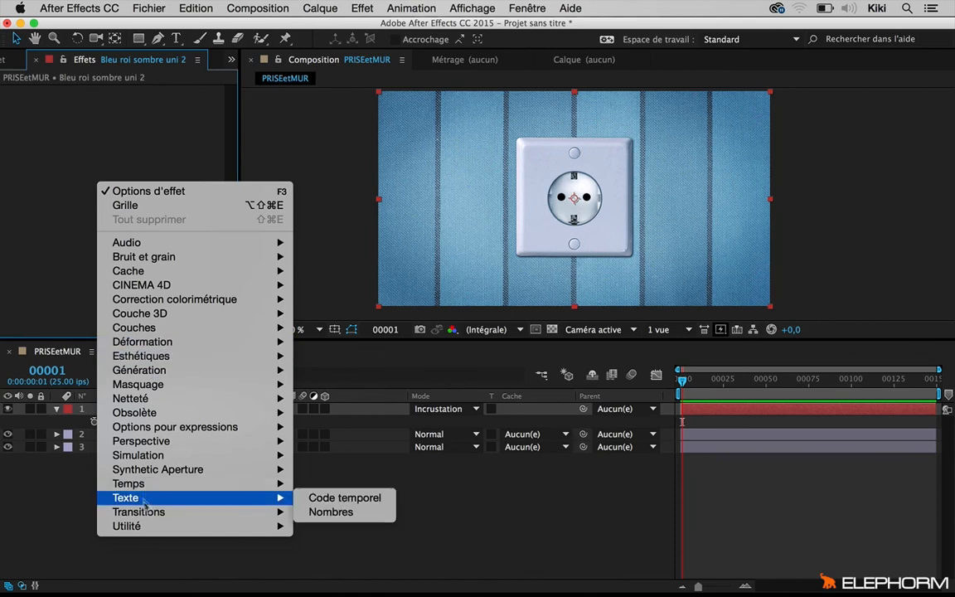
pyautogui.moveTo(145, 469)
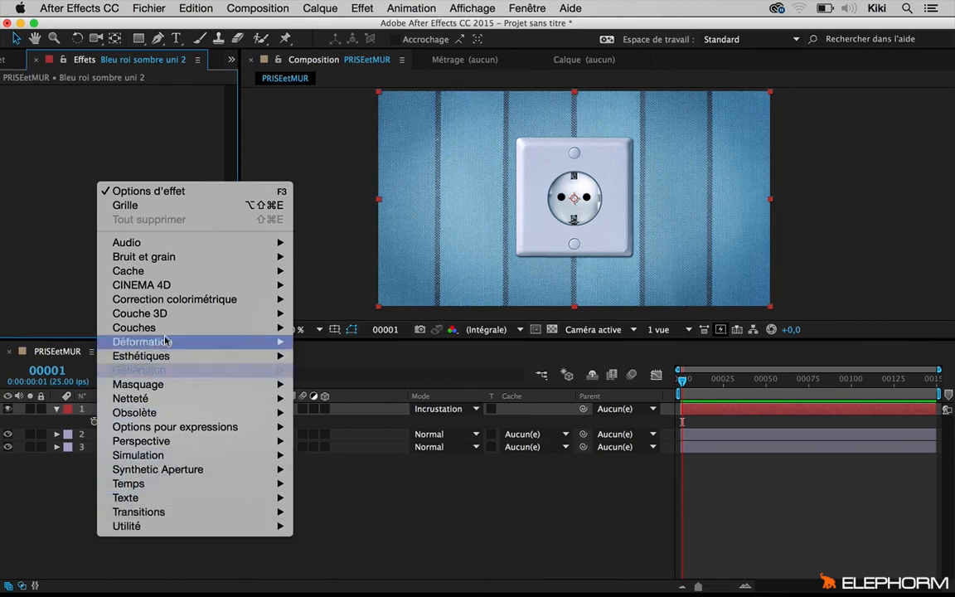
pyautogui.moveTo(146, 283)
pyautogui.moveTo(166, 344)
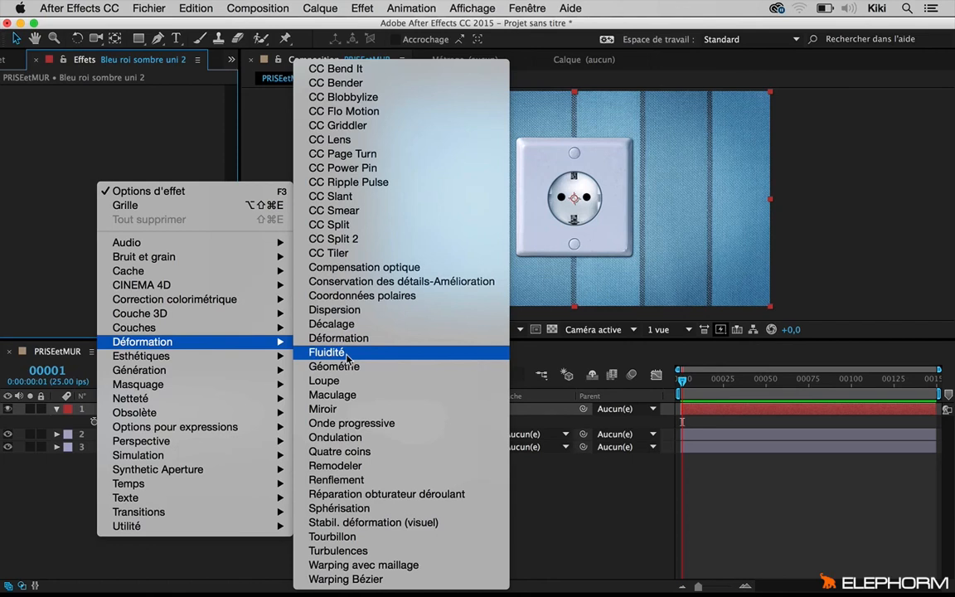
pyautogui.click(601, 558)
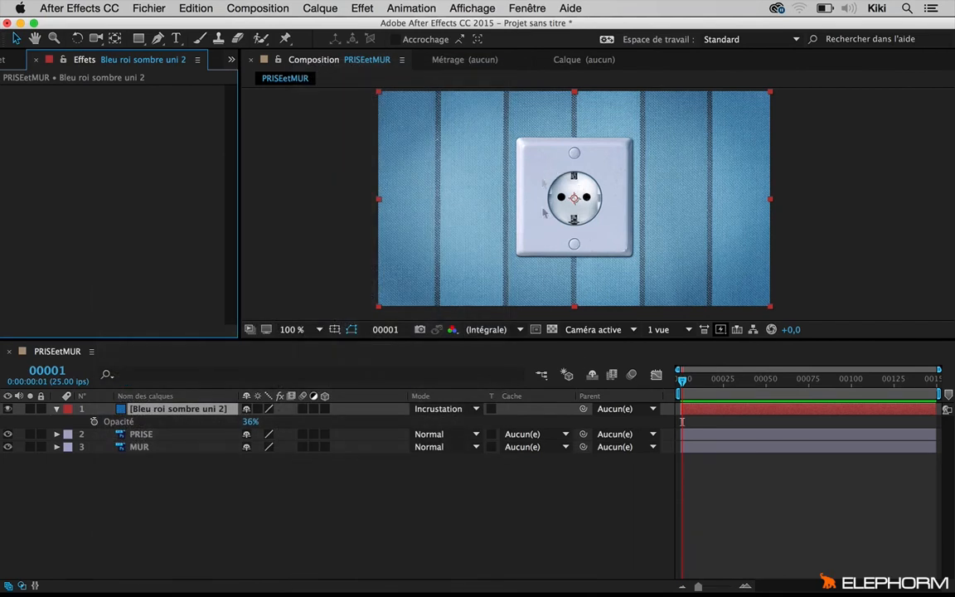